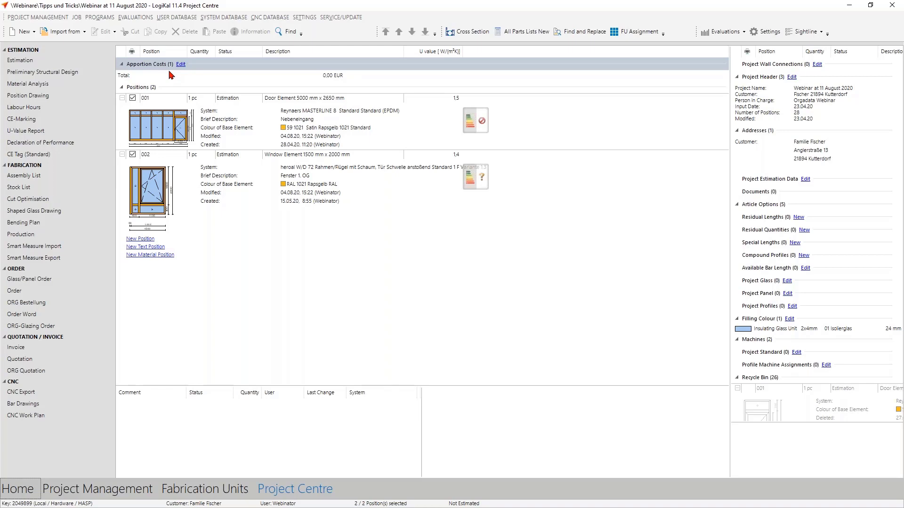
Define free position cost type 1 as "automatic sliding doors" in the additional estimation settings, assigned to Other Costs (Net Amount).
{"action": "left_click", "coordinate": [300, 18]}
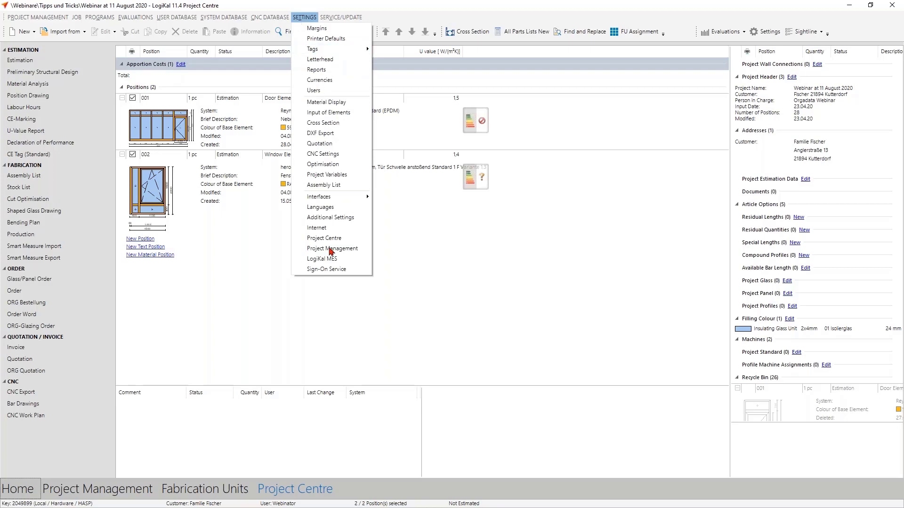
{"action": "left_click", "coordinate": [330, 217]}
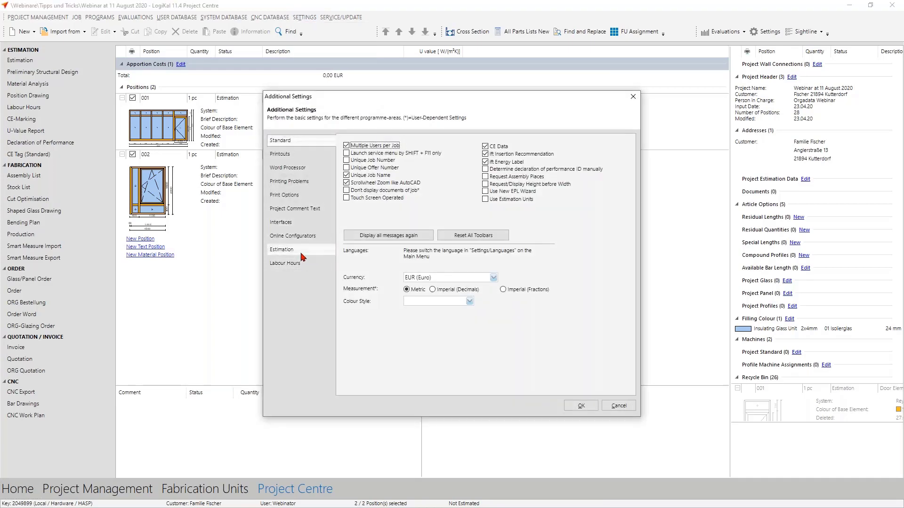
{"action": "left_click", "coordinate": [302, 255]}
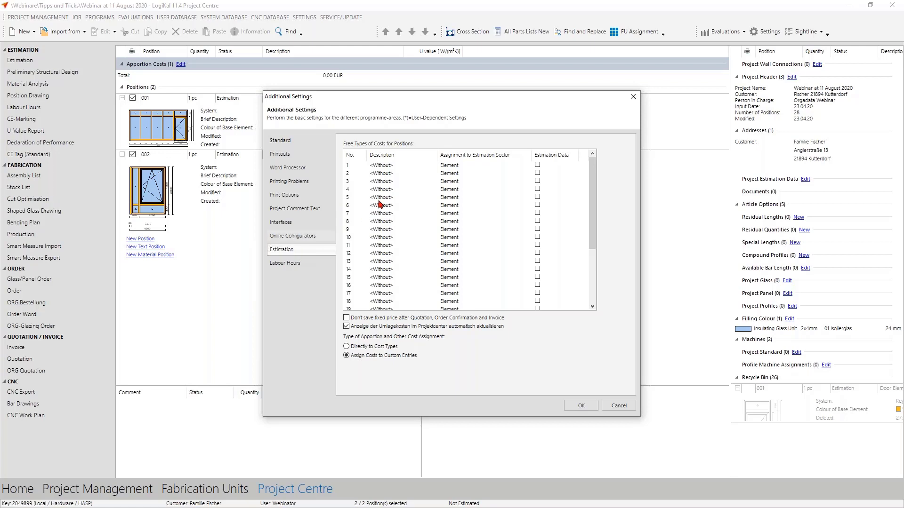
{"action": "double_click", "coordinate": [389, 166]}
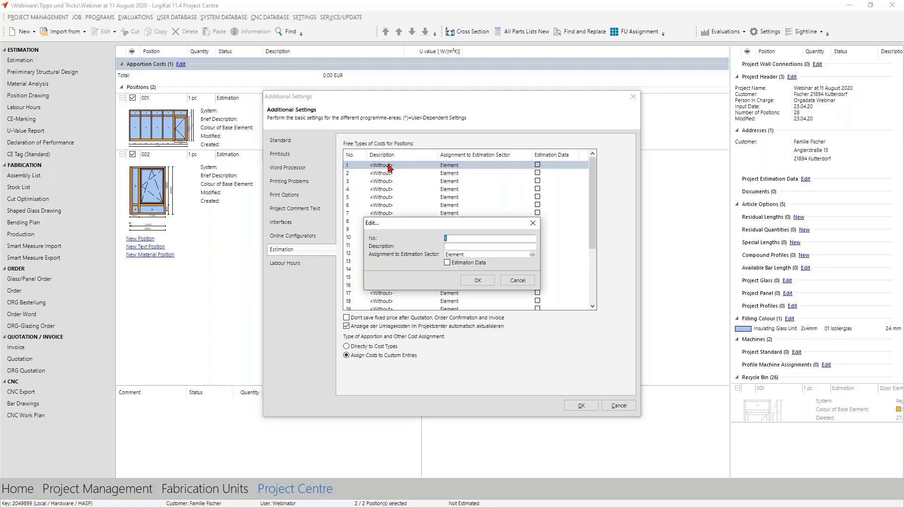
{"action": "key", "text": "Tab"}
{"action": "type", "text": "automatic sliding doors"}
{"action": "left_click", "coordinate": [467, 255]}
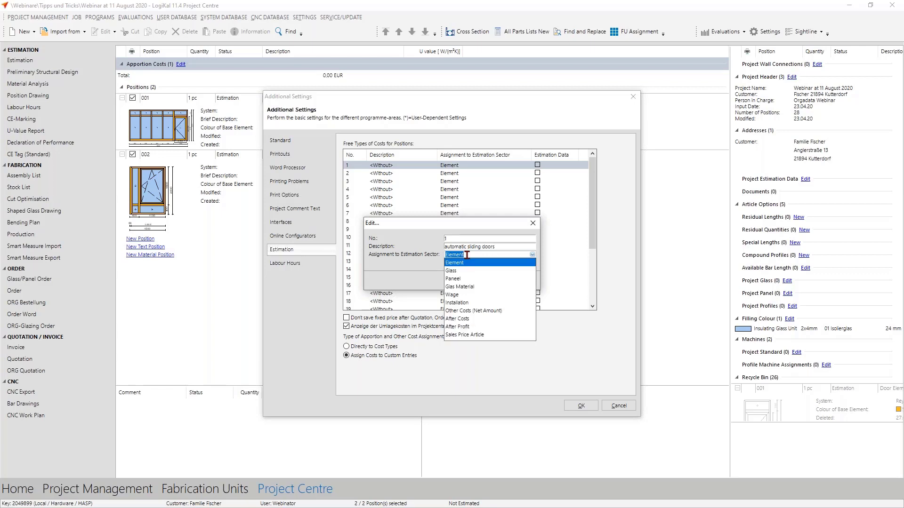
{"action": "left_click", "coordinate": [488, 311]}
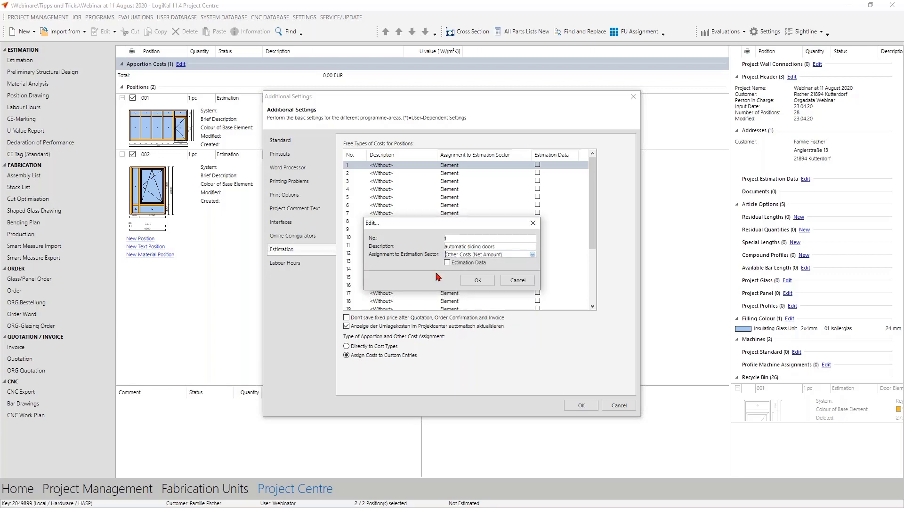
{"action": "left_click", "coordinate": [477, 280]}
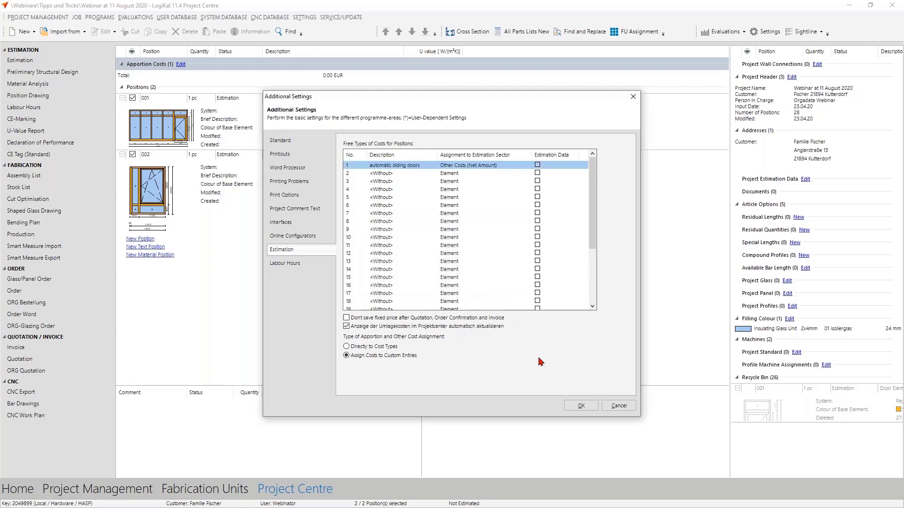
{"action": "left_click", "coordinate": [582, 406]}
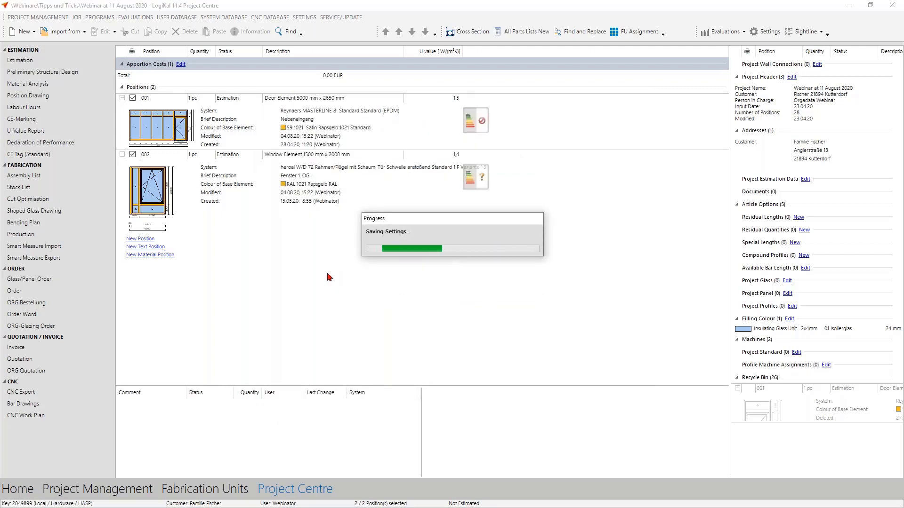
{"action": "left_click", "coordinate": [162, 247]}
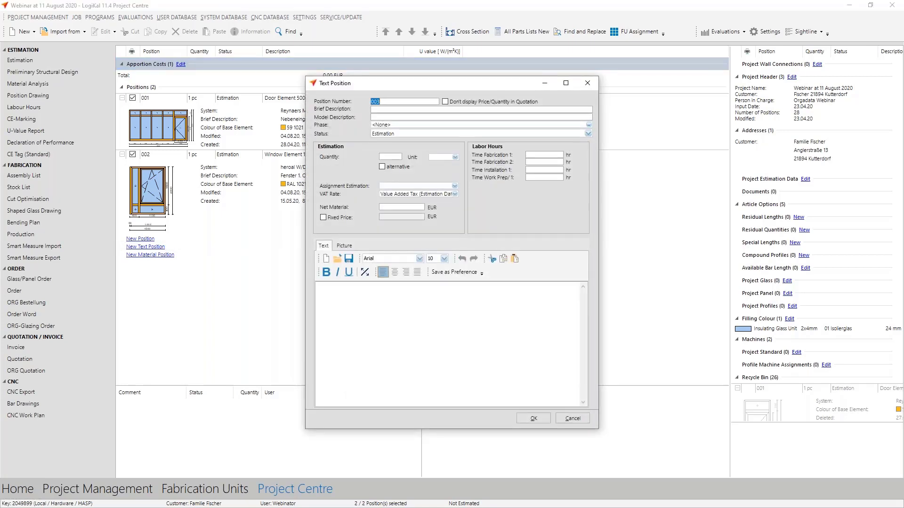
{"action": "key", "text": "Tab"}
{"action": "key", "text": "Escape"}
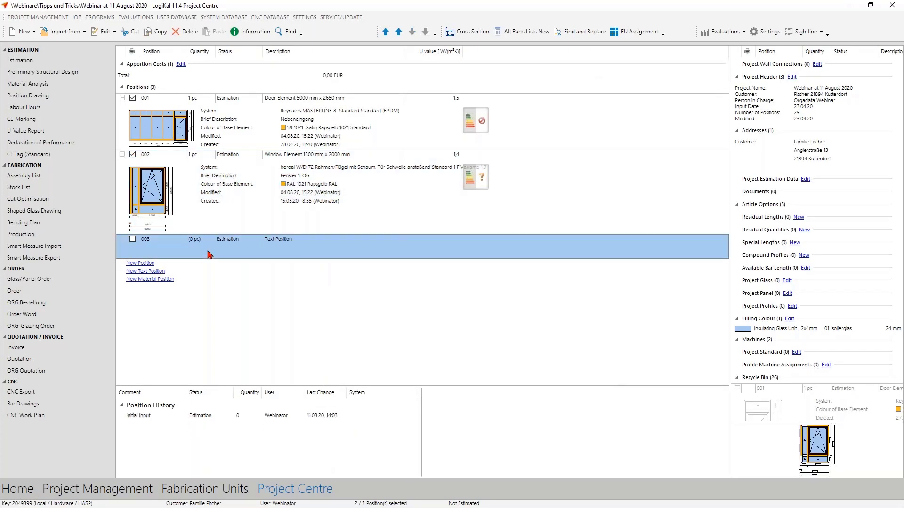
{"action": "key", "text": "Delete"}
{"action": "key", "text": "Return"}
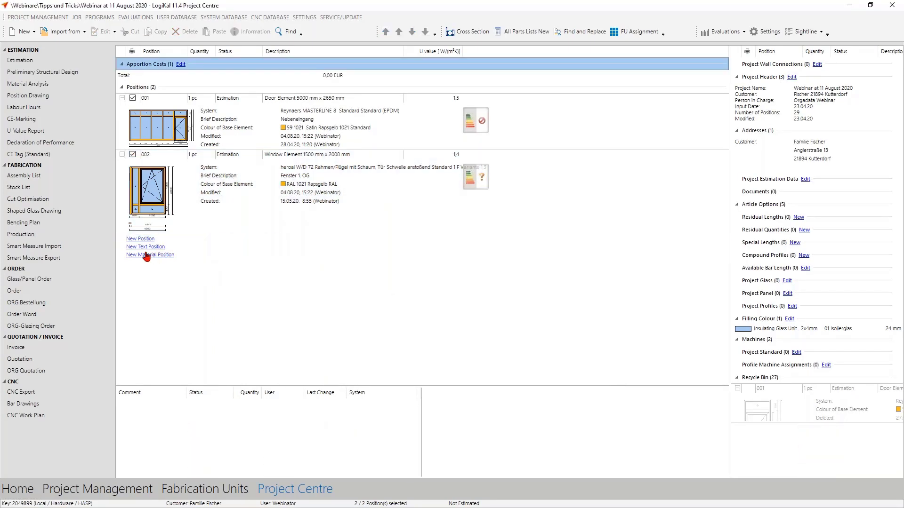
Start a new text position with the brief description "automatic sliding door" and a quantity of 11 Pcs.
{"action": "left_click", "coordinate": [150, 247]}
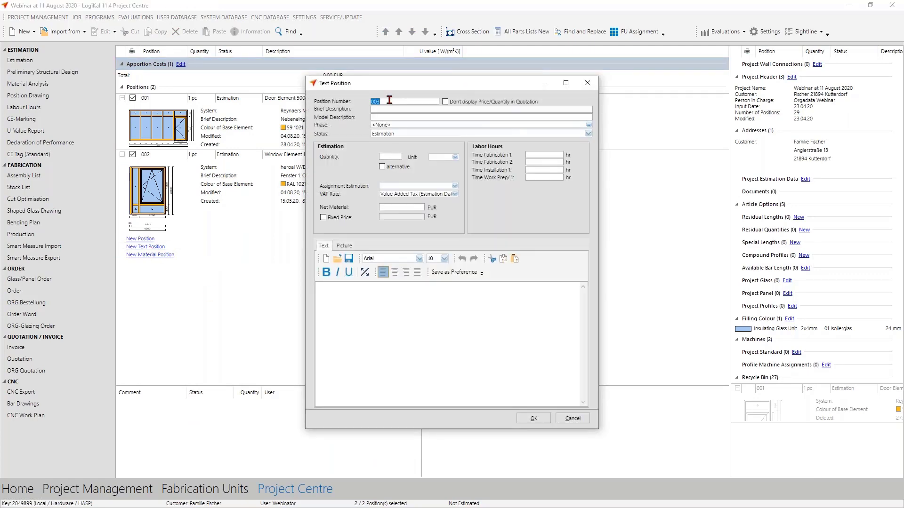
{"action": "type", "text": "automatic sliding door"}
{"action": "left_click", "coordinate": [389, 156]}
{"action": "type", "text": "11"}
{"action": "key", "text": "Tab"}
{"action": "key", "text": "alt+Down"}
{"action": "key", "text": "Tab"}
Assign the text position's estimation to automatic sliding doors, set its net material to 6000 EUR, and save it.
{"action": "left_click", "coordinate": [455, 186]}
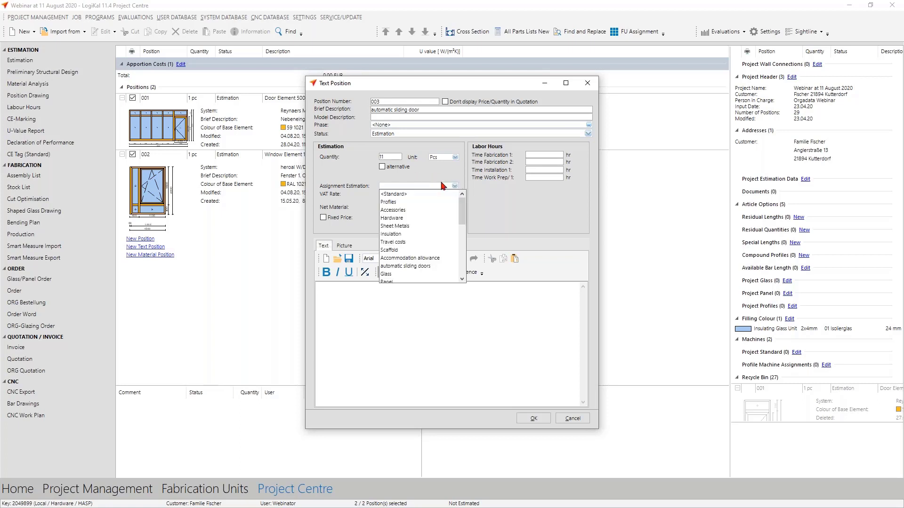
{"action": "left_click", "coordinate": [430, 266]}
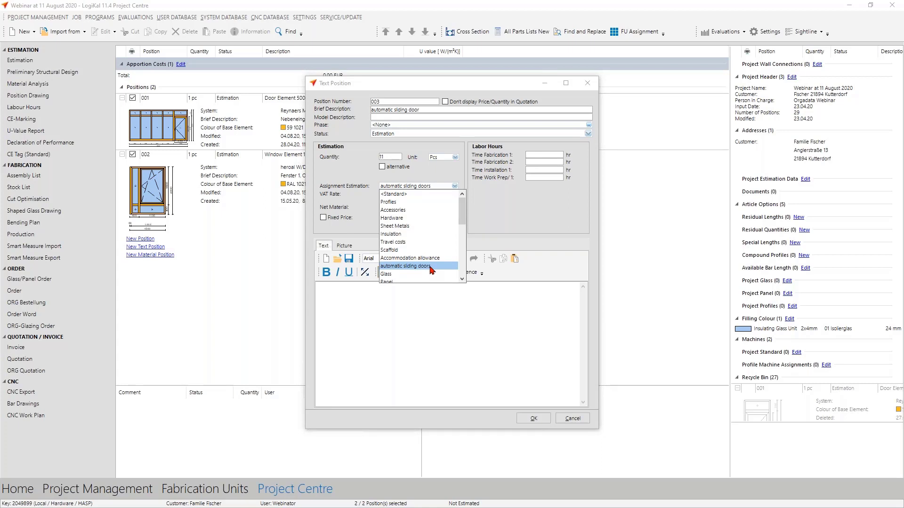
{"action": "left_click", "coordinate": [431, 270]}
{"action": "left_click", "coordinate": [405, 208]}
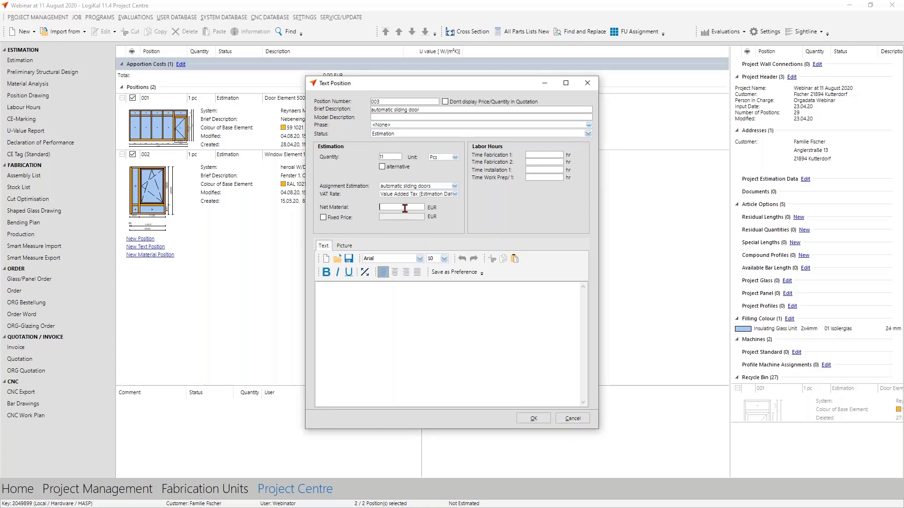
{"action": "type", "text": "6000"}
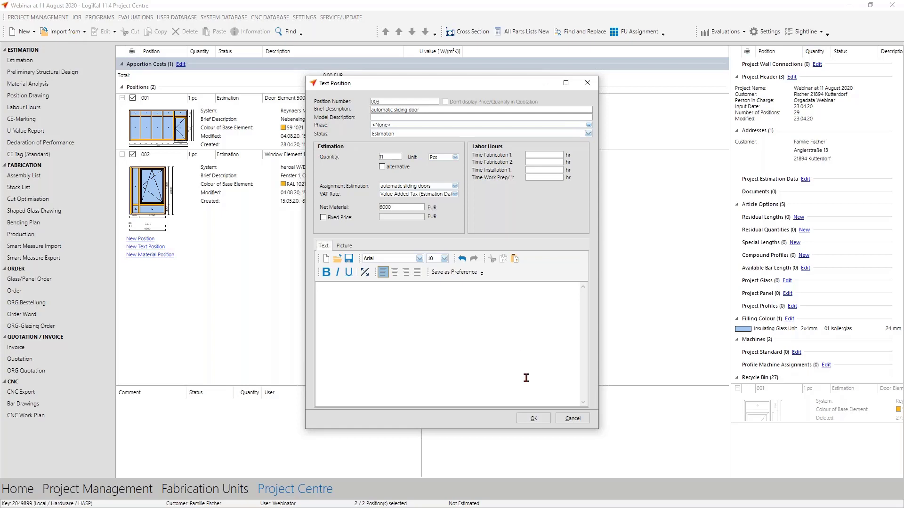
{"action": "left_click", "coordinate": [534, 417]}
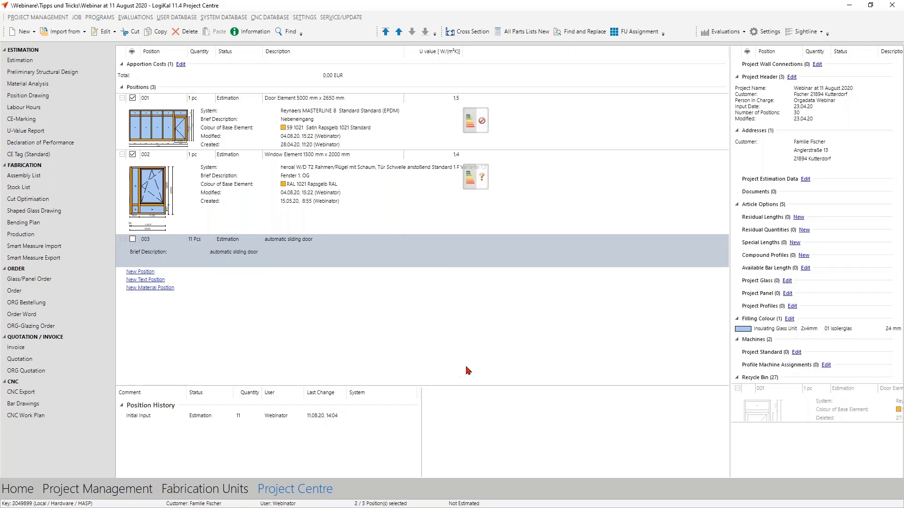
Display the estimation report for position 003 only, and close the preview without saving the document.
{"action": "right_click", "coordinate": [264, 256]}
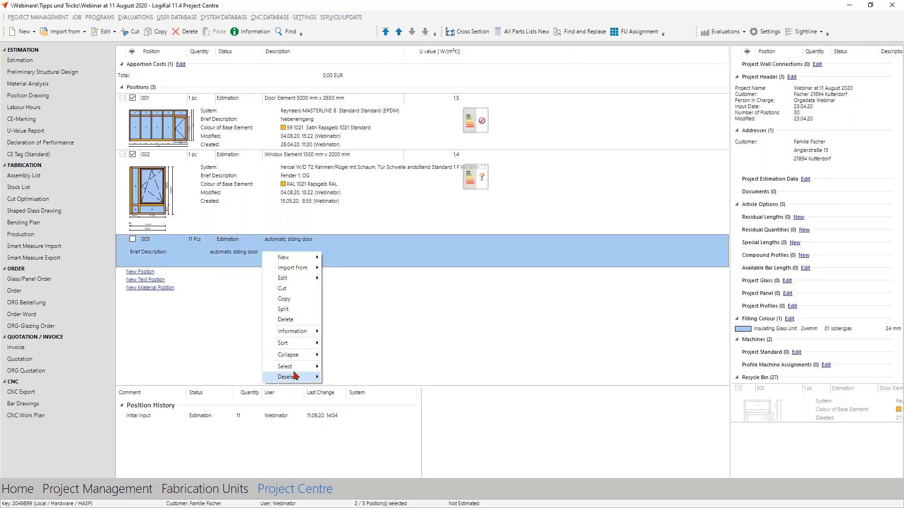
{"action": "mouse_move", "coordinate": [294, 369]}
{"action": "left_click", "coordinate": [357, 378]}
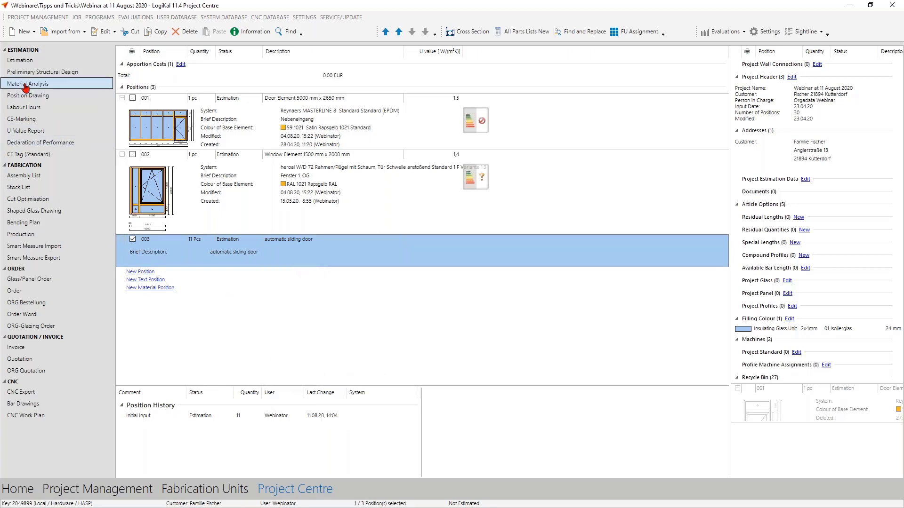
{"action": "left_click", "coordinate": [19, 61]}
{"action": "left_click", "coordinate": [446, 286]}
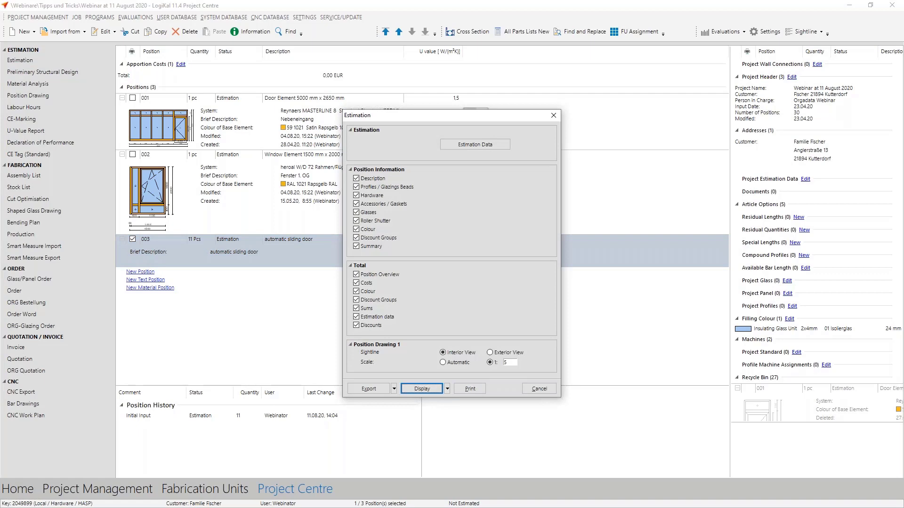
{"action": "key", "text": "Return"}
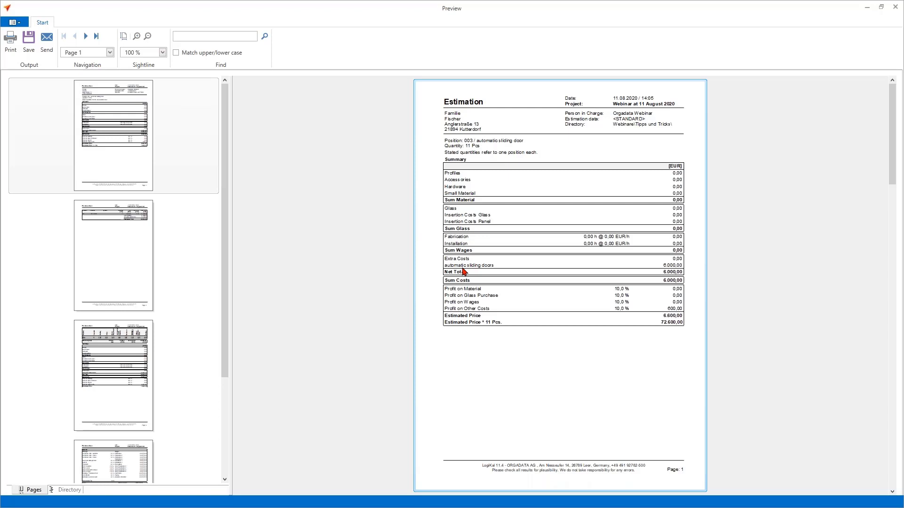
{"action": "left_click", "coordinate": [895, 7]}
{"action": "left_click", "coordinate": [456, 291]}
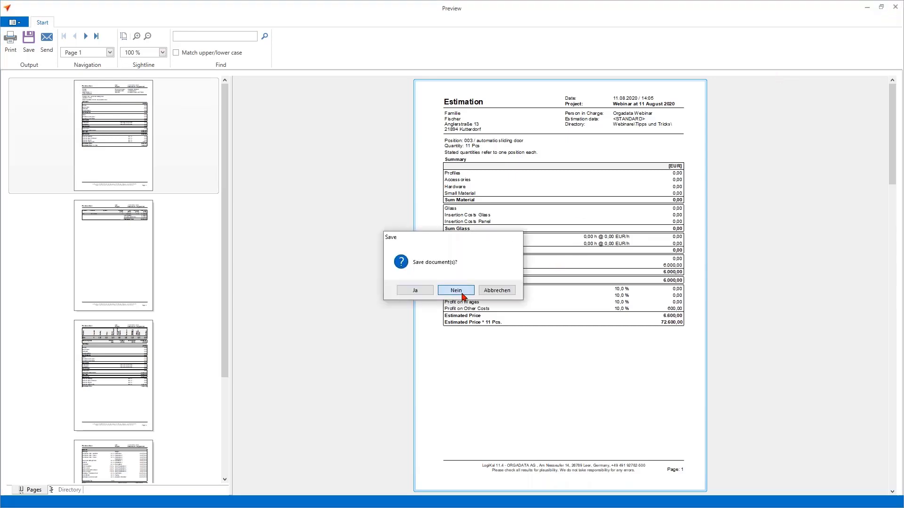
Examine the estimation assignment options for a new additional article in position 001, and leave the position without saving any input.
{"action": "left_click", "coordinate": [226, 221]}
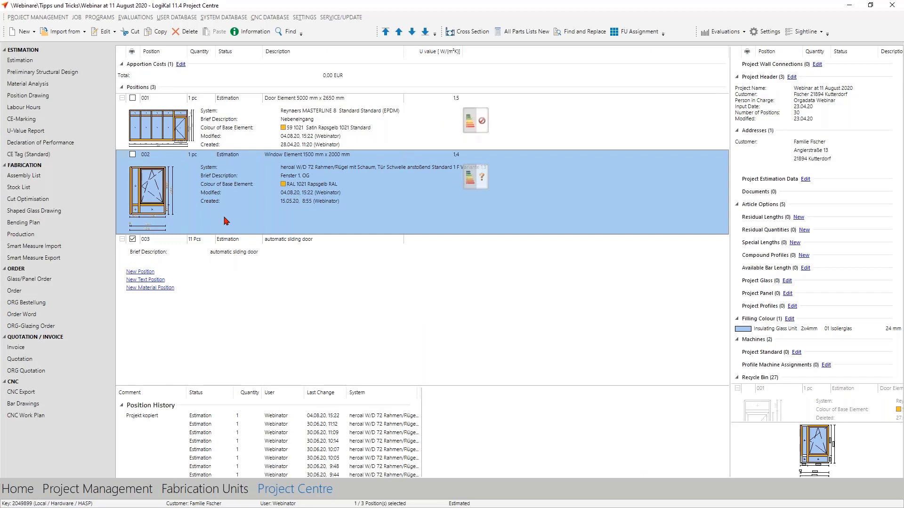
{"action": "right_click", "coordinate": [230, 125]}
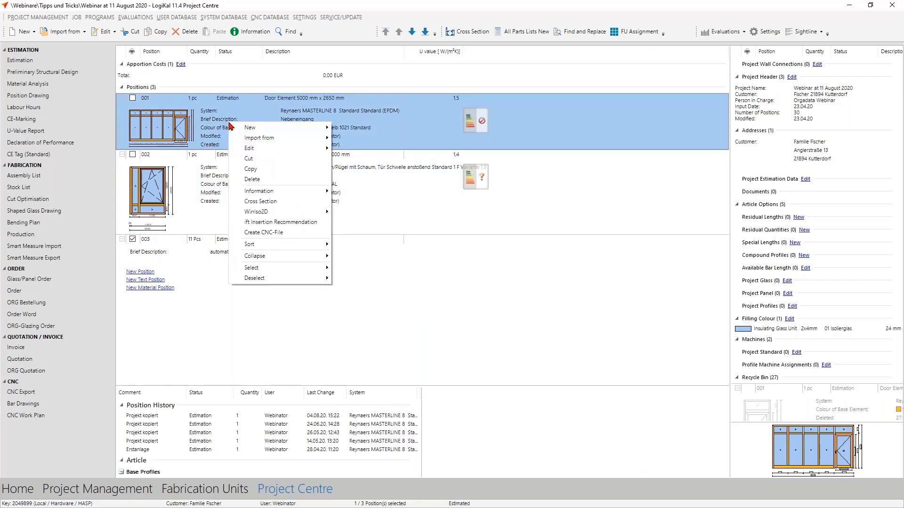
{"action": "mouse_move", "coordinate": [274, 149]}
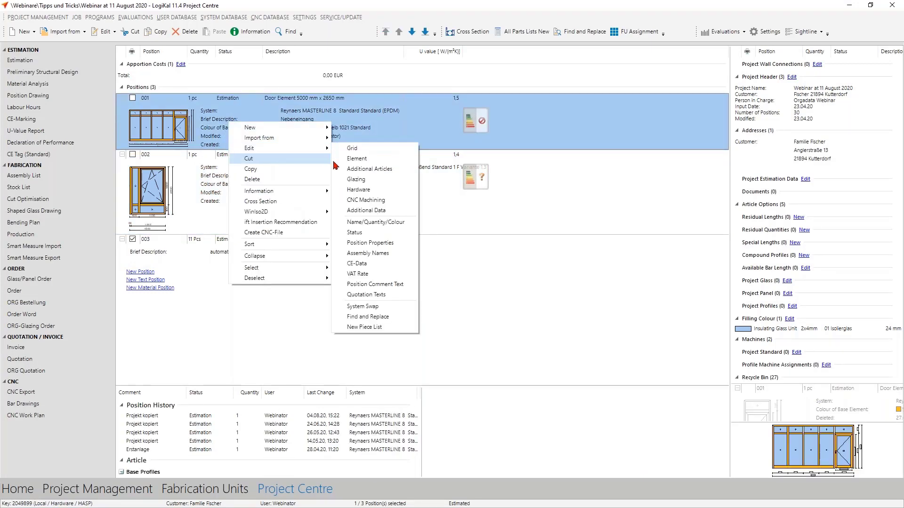
{"action": "left_click", "coordinate": [375, 222]}
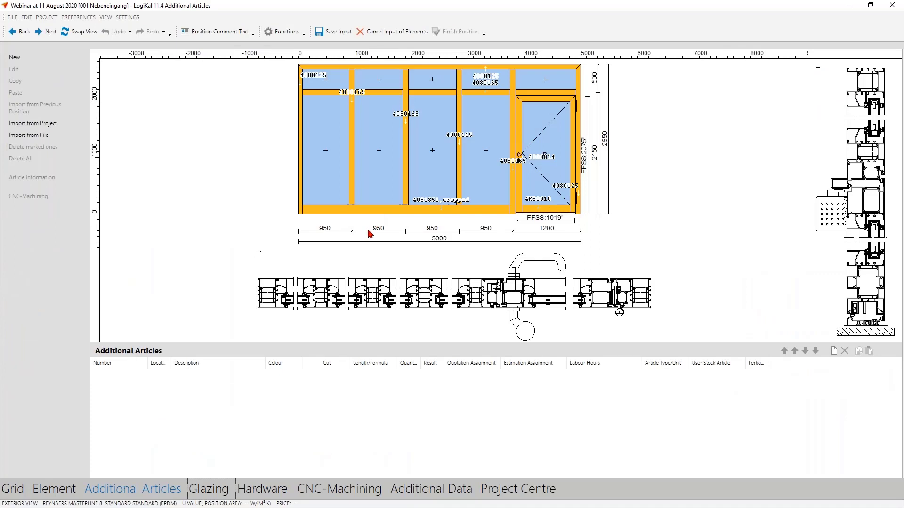
{"action": "right_click", "coordinate": [295, 405]}
{"action": "left_click", "coordinate": [312, 406]}
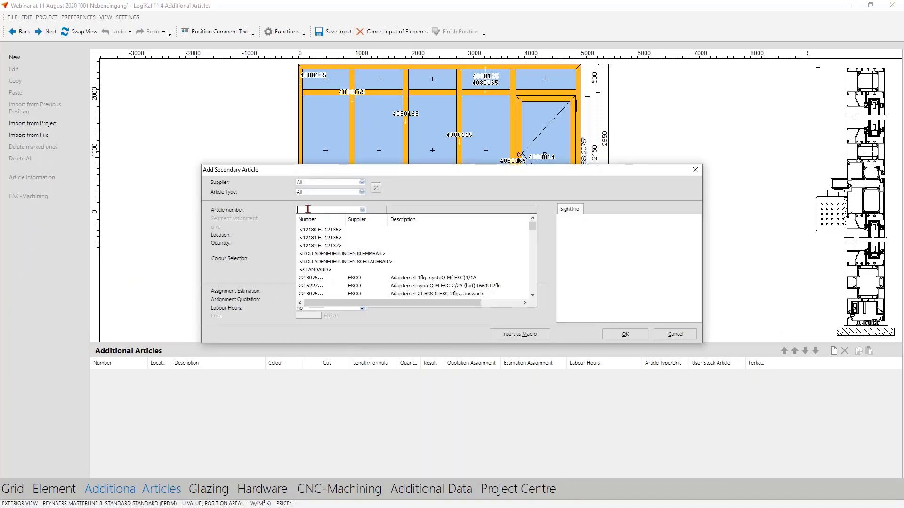
{"action": "left_click", "coordinate": [281, 236]}
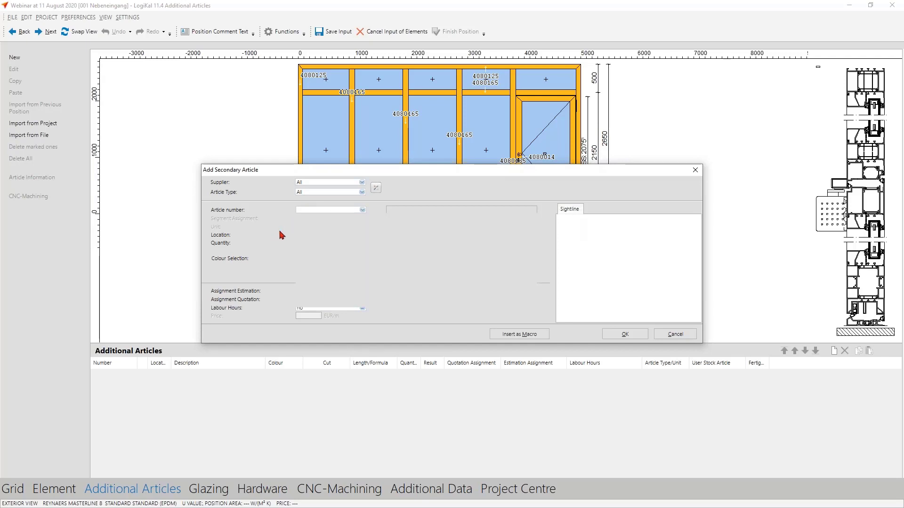
{"action": "left_click", "coordinate": [314, 289]}
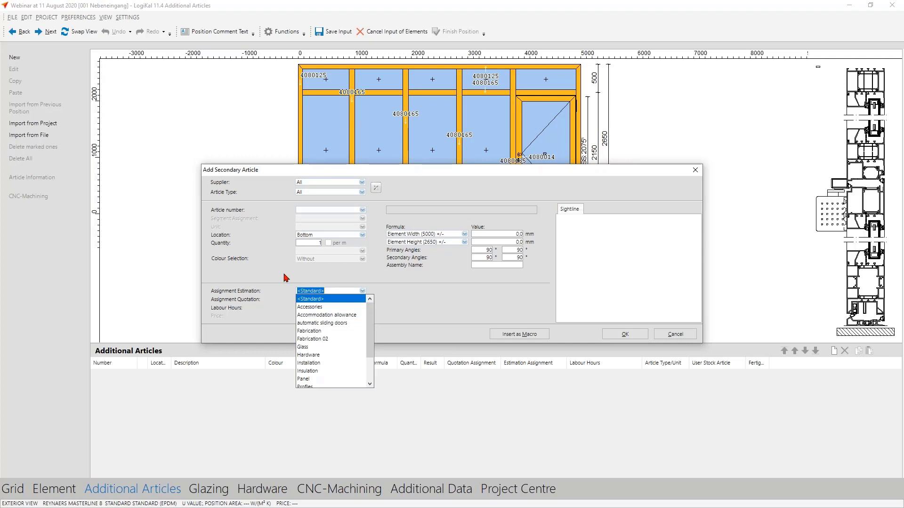
{"action": "left_click", "coordinate": [685, 335]}
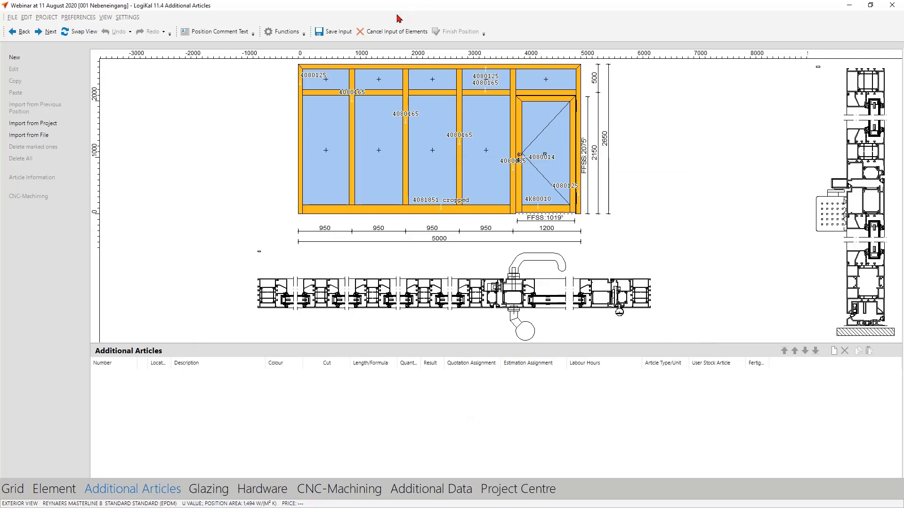
{"action": "left_click", "coordinate": [400, 31]}
{"action": "left_click", "coordinate": [431, 273]}
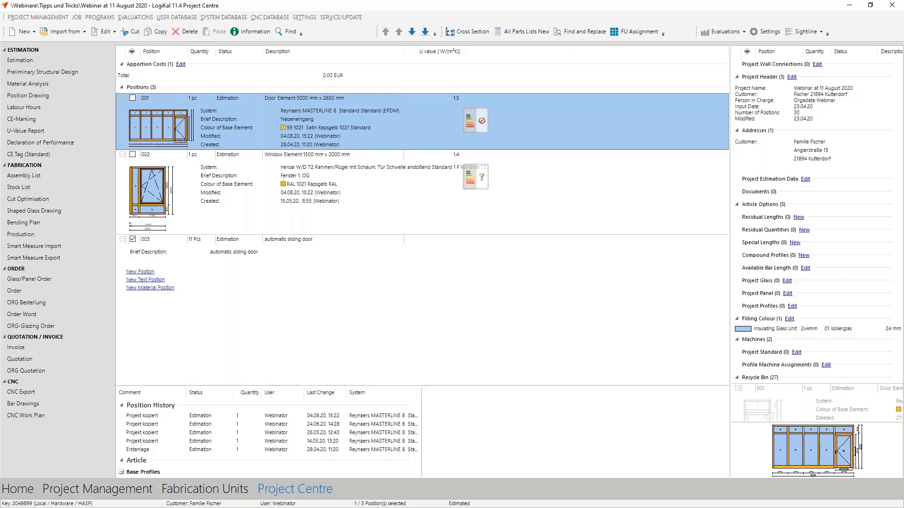
Set the type of apportion and other cost assignment to Directly to Cost Types in the additional estimation settings.
{"action": "left_click", "coordinate": [305, 17]}
{"action": "left_click", "coordinate": [353, 217]}
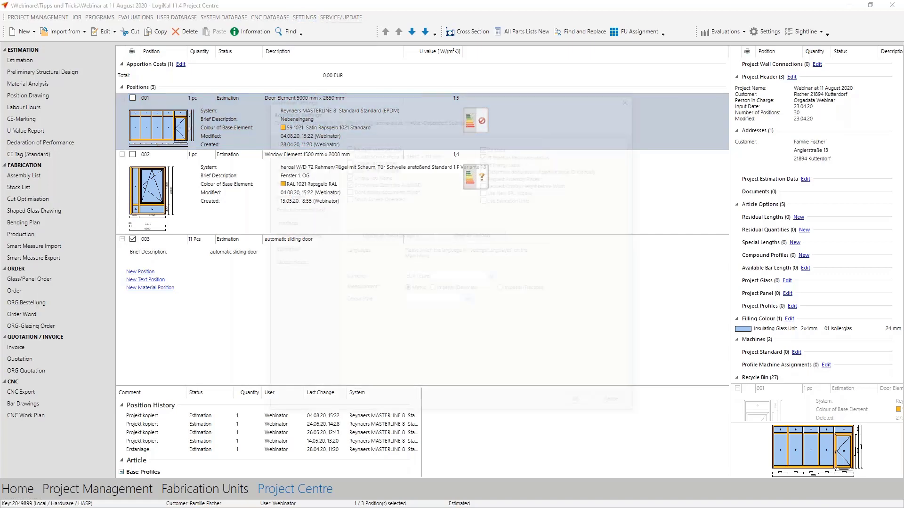
{"action": "left_click", "coordinate": [281, 250]}
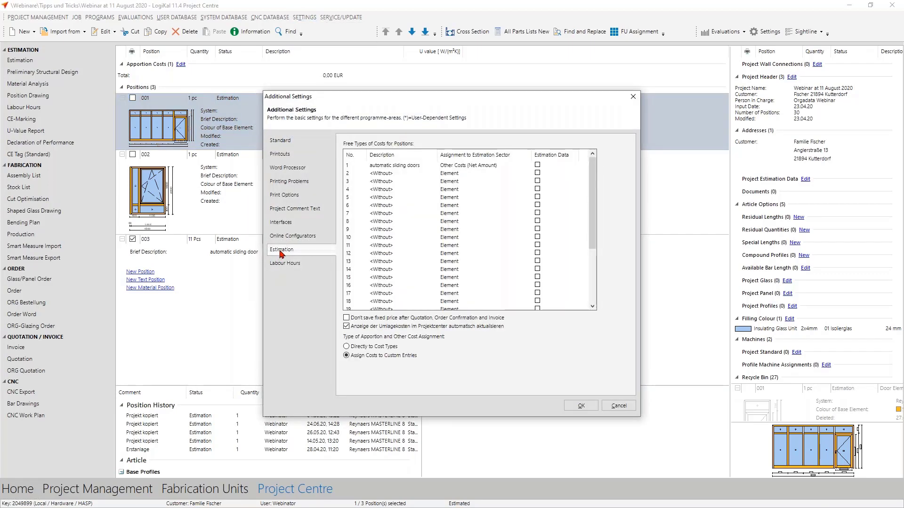
{"action": "left_click", "coordinate": [357, 349]}
{"action": "left_click", "coordinate": [581, 405]}
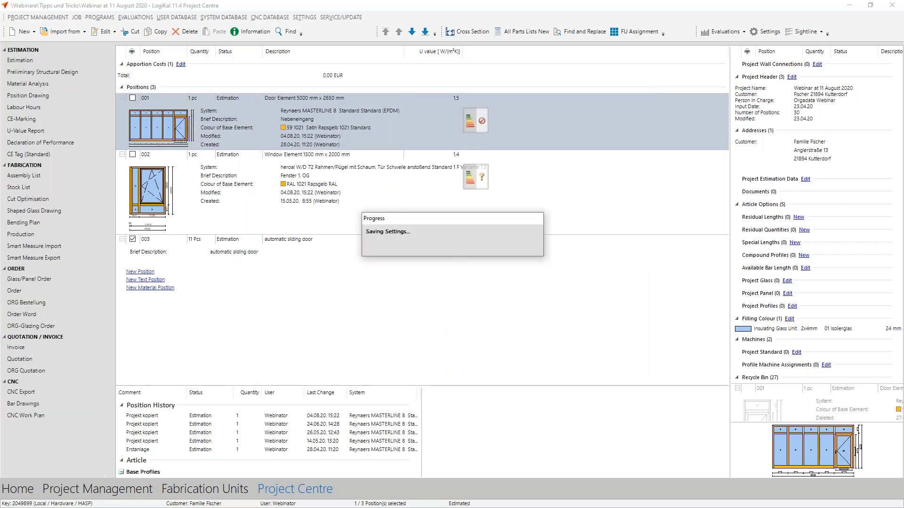
Add an apportion cost type named "protectiv foil" with a price of 0,50 and the reference per m² (Position Area).
{"action": "left_click", "coordinate": [175, 66]}
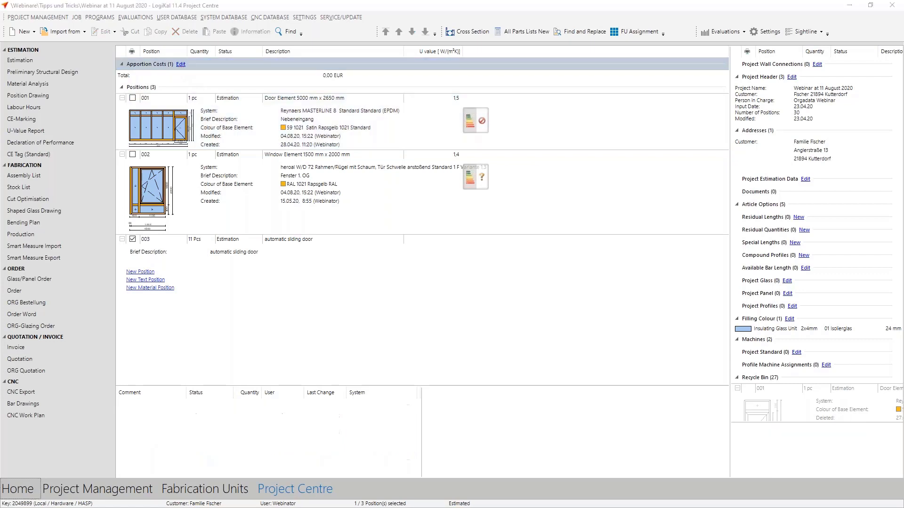
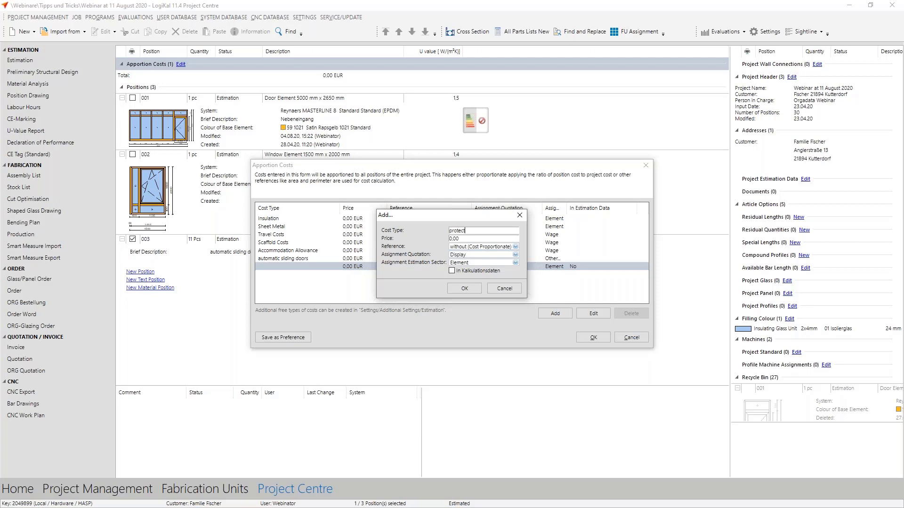
{"action": "type", "text": "il"}
{"action": "key", "text": "Tab"}
{"action": "type", "text": "0,50"}
{"action": "left_click", "coordinate": [469, 246]}
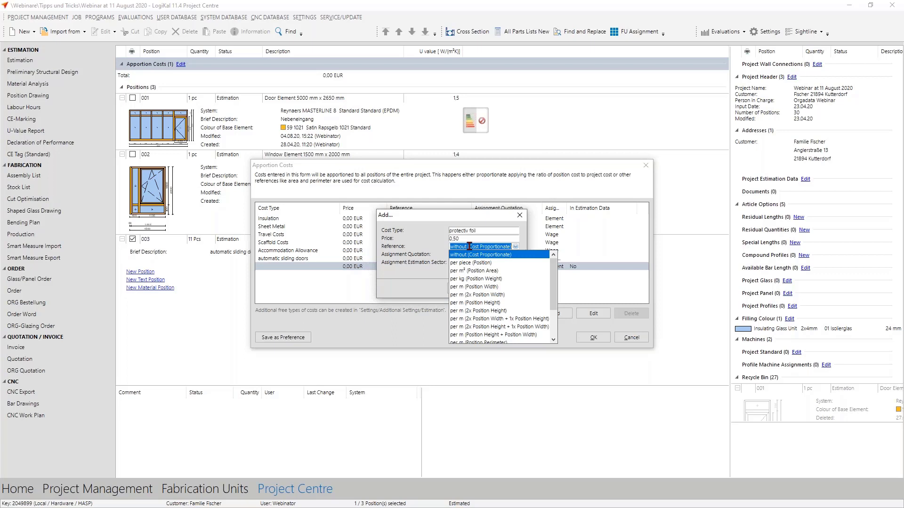
{"action": "left_click", "coordinate": [482, 271]}
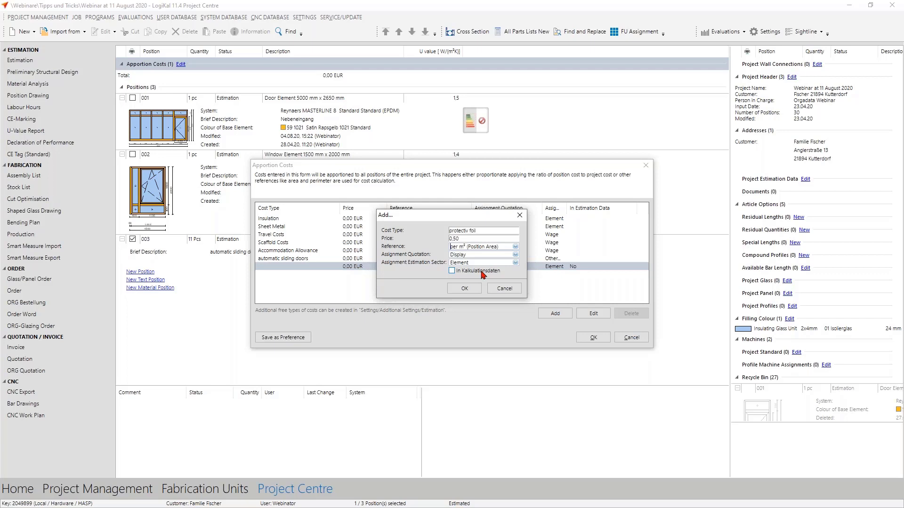
Set the new cost's quotation assignment to Display as Option and its estimation sector to Installation, and accept the apportion costs.
{"action": "left_click", "coordinate": [477, 254]}
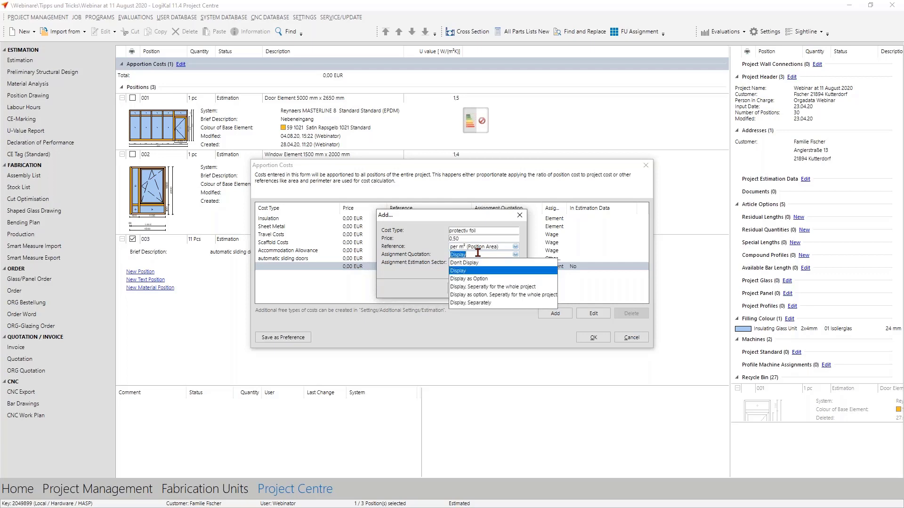
{"action": "left_click", "coordinate": [482, 279]}
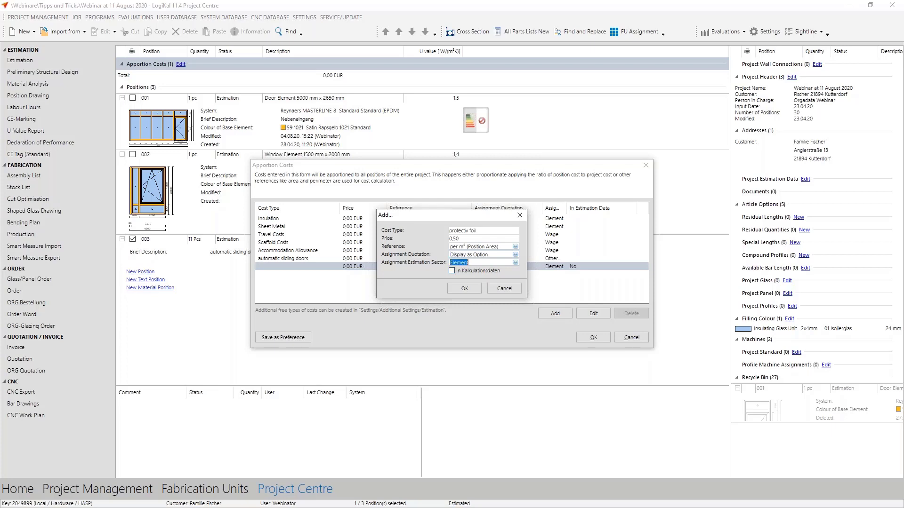
{"action": "left_click", "coordinate": [459, 262]}
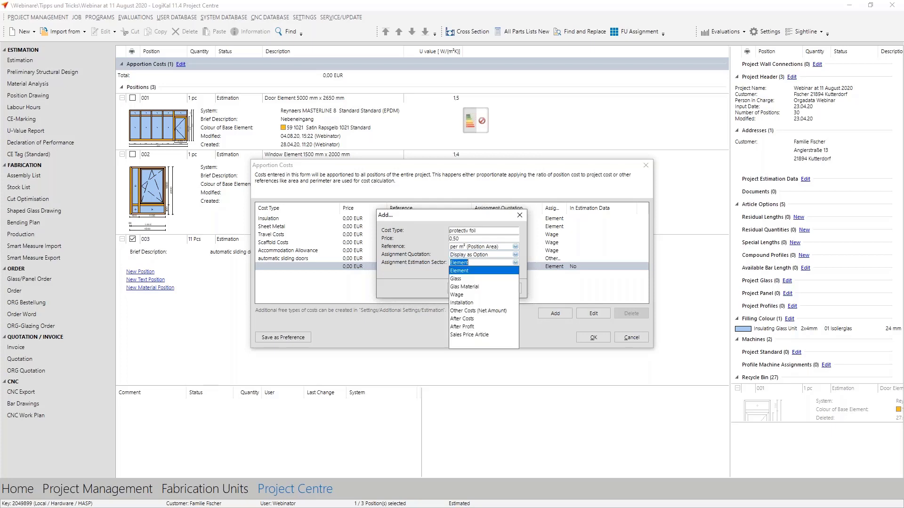
{"action": "left_click", "coordinate": [483, 303]}
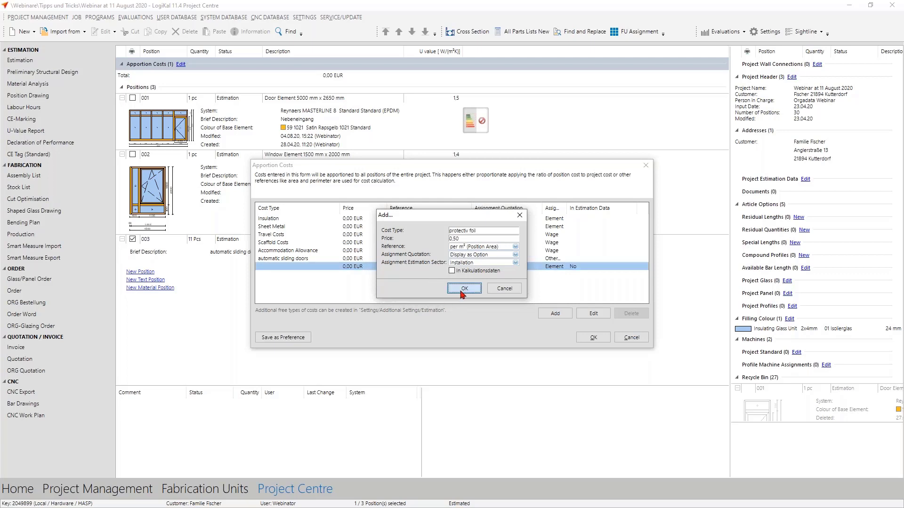
{"action": "left_click", "coordinate": [464, 289]}
{"action": "left_click", "coordinate": [594, 338]}
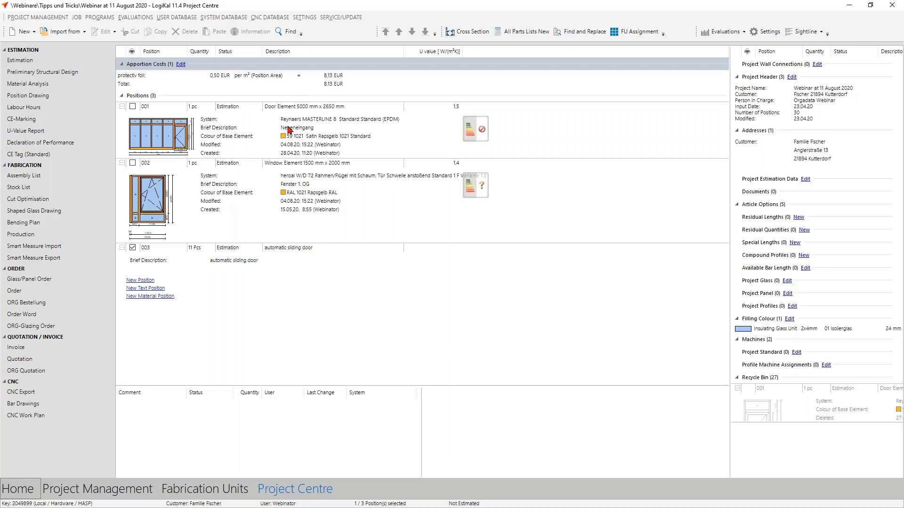
Display the ORG quotation for positions 001 and 002 only, and close the preview without saving the document.
{"action": "left_click", "coordinate": [133, 251]}
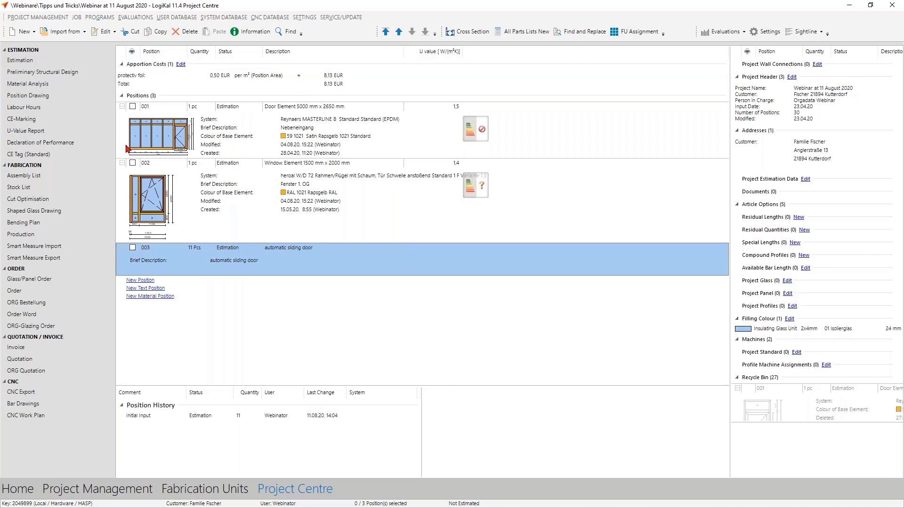
{"action": "left_click", "coordinate": [132, 163]}
{"action": "left_click", "coordinate": [132, 107]}
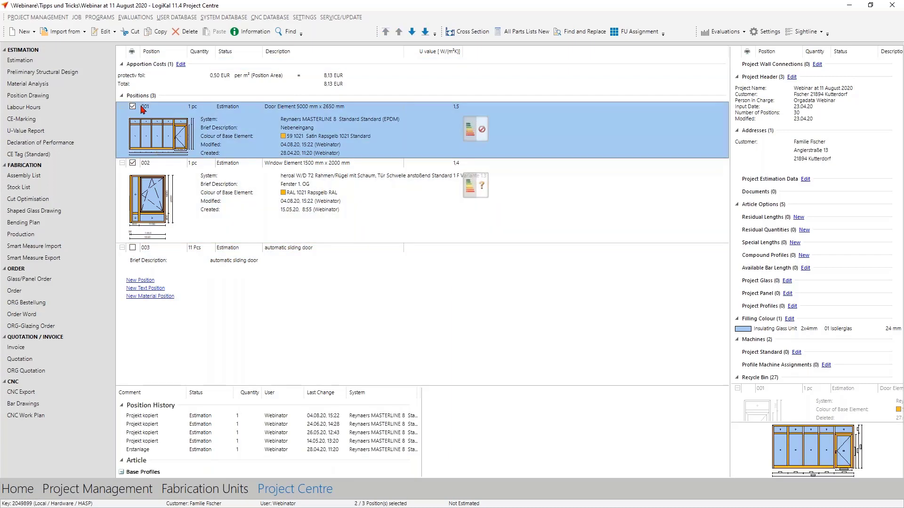
{"action": "left_click", "coordinate": [53, 371]}
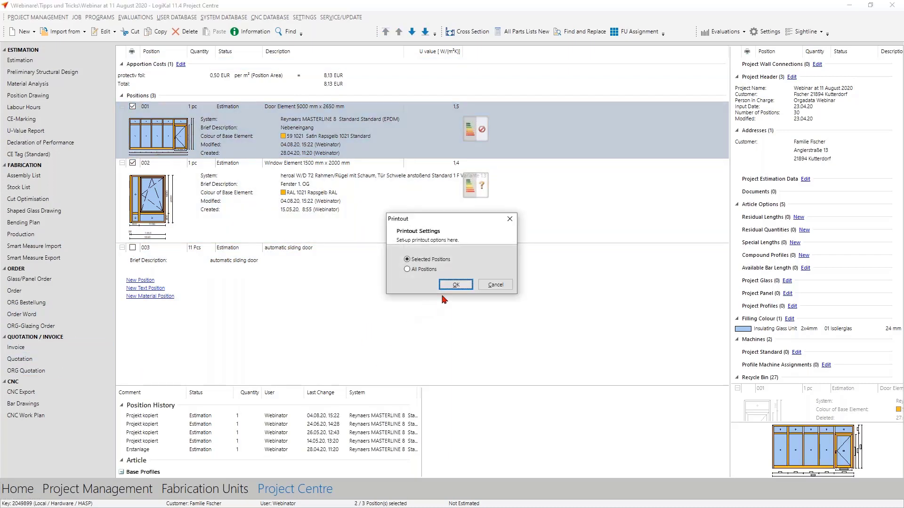
{"action": "left_click", "coordinate": [454, 285]}
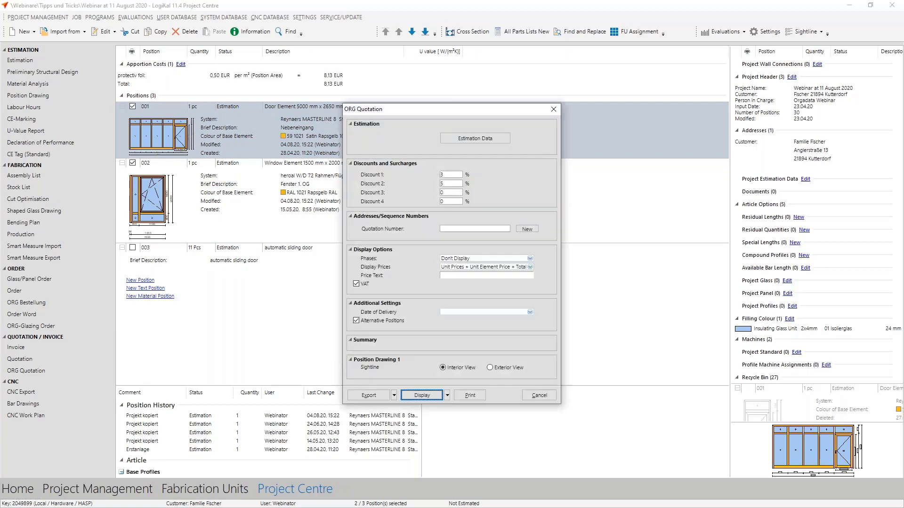
{"action": "key", "text": "Return"}
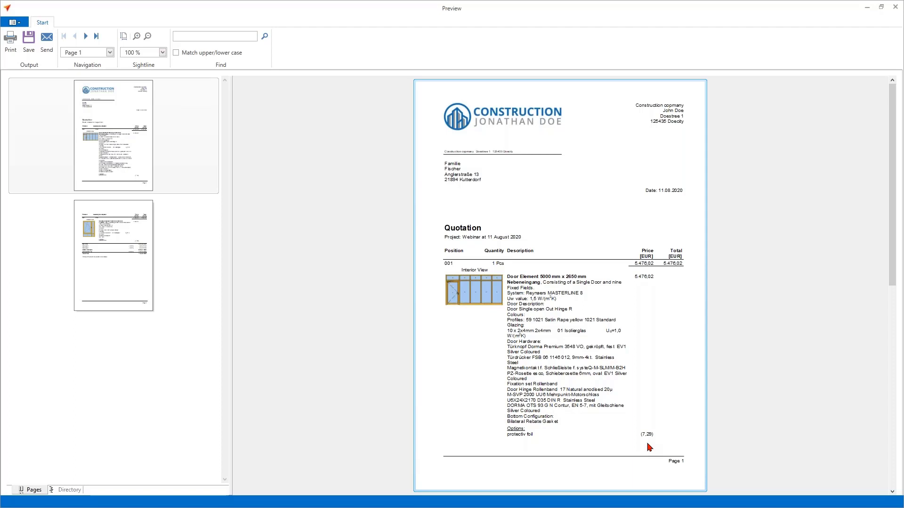
{"action": "left_click", "coordinate": [895, 6]}
{"action": "left_click", "coordinate": [455, 290]}
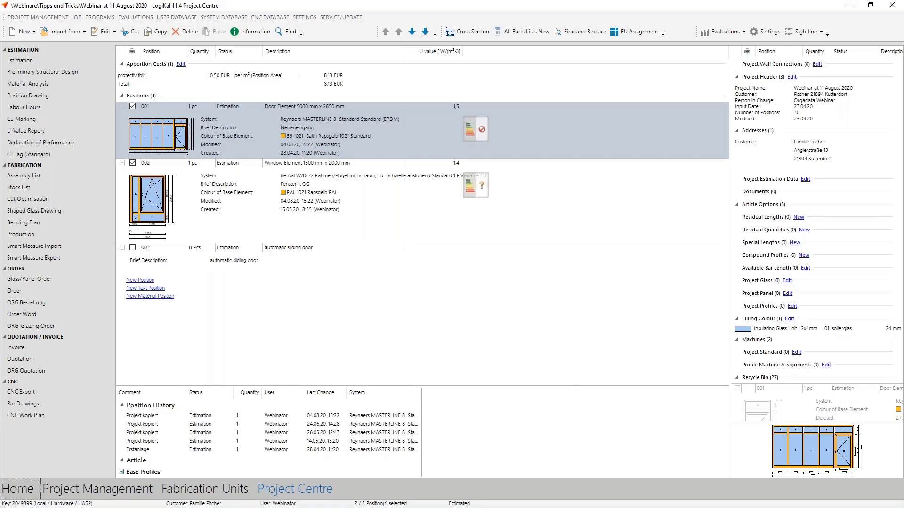
Examine the Other Costs in the additional data of position 002, and leave the position without saving any input.
{"action": "right_click", "coordinate": [252, 200]}
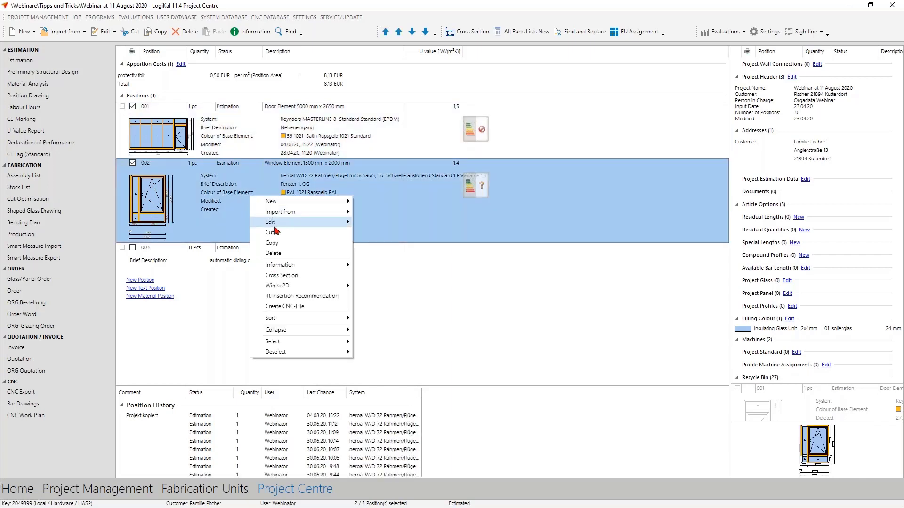
{"action": "mouse_move", "coordinate": [275, 222]}
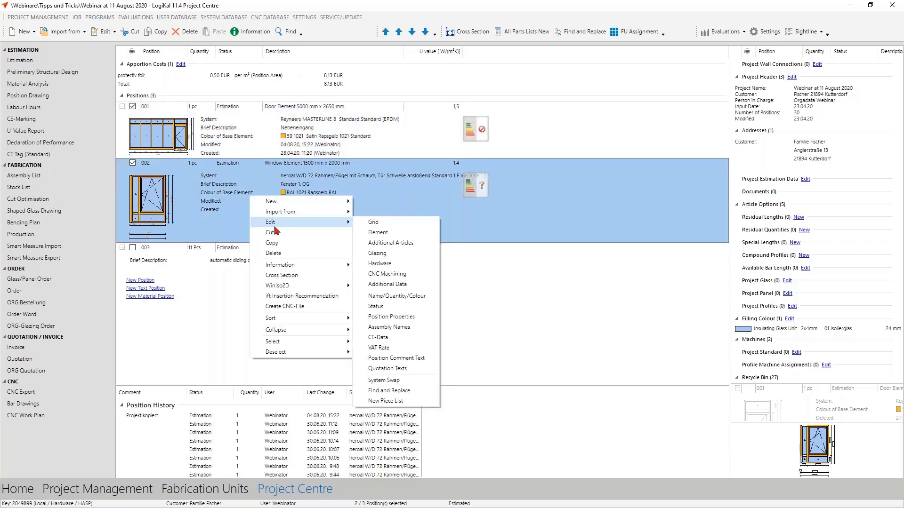
{"action": "left_click", "coordinate": [402, 286]}
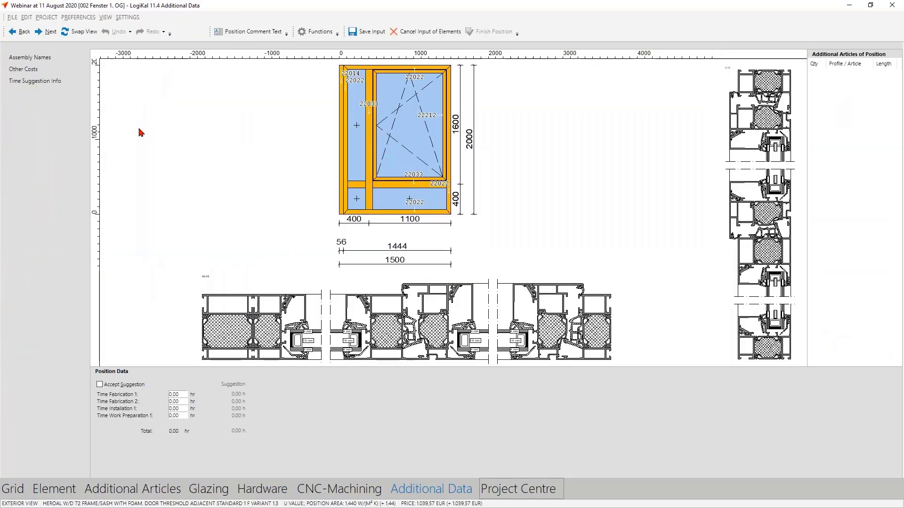
{"action": "double_click", "coordinate": [28, 71]}
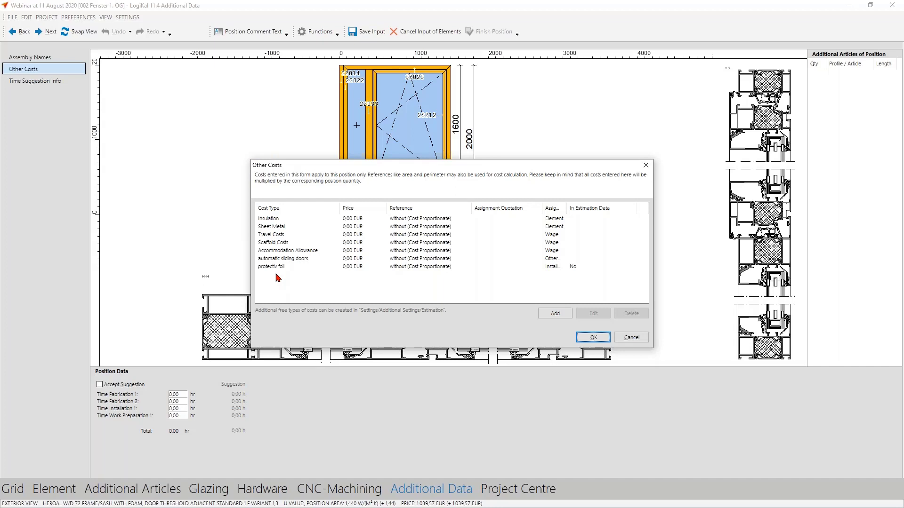
{"action": "left_click", "coordinate": [621, 339]}
{"action": "left_click", "coordinate": [410, 31]}
{"action": "left_click", "coordinate": [429, 270]}
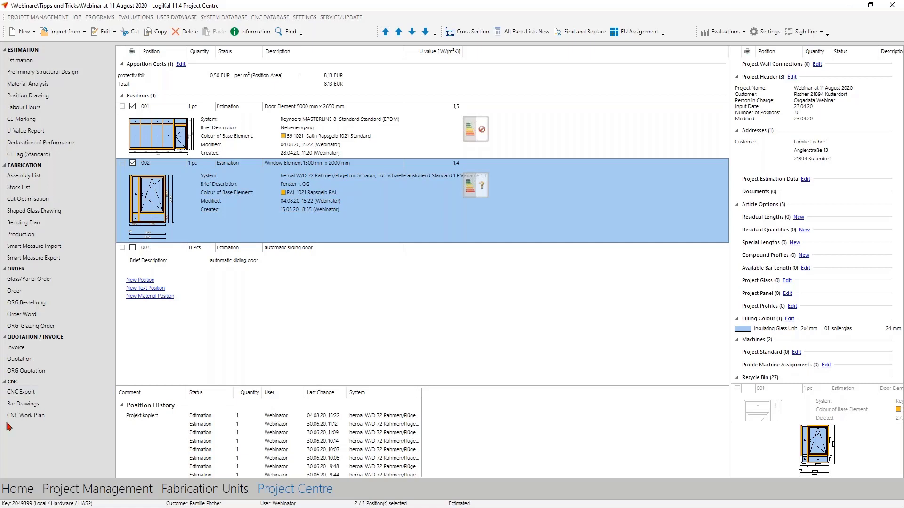
Display the ORG quotation for the selected positions again, accepting the quotation prices, and close the preview without saving.
{"action": "left_click", "coordinate": [47, 372]}
{"action": "left_click", "coordinate": [451, 284]}
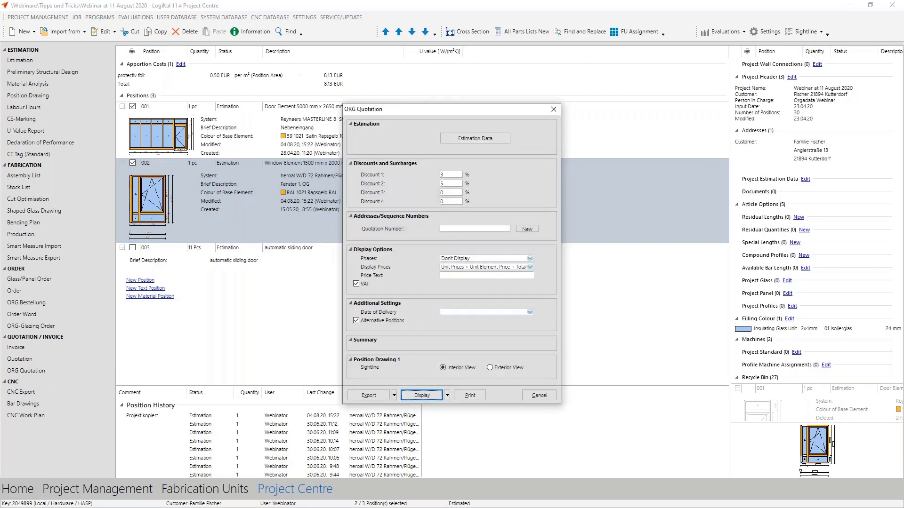
{"action": "key", "text": "Return"}
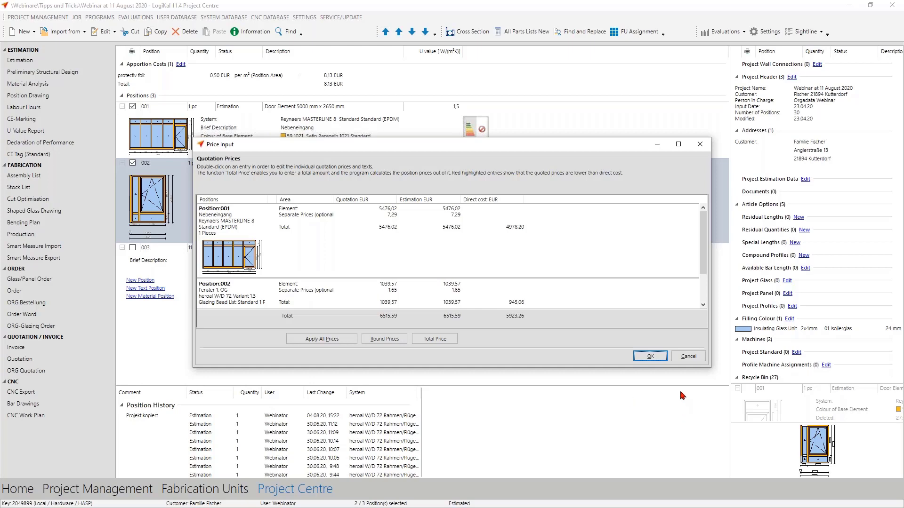
{"action": "left_click", "coordinate": [650, 356]}
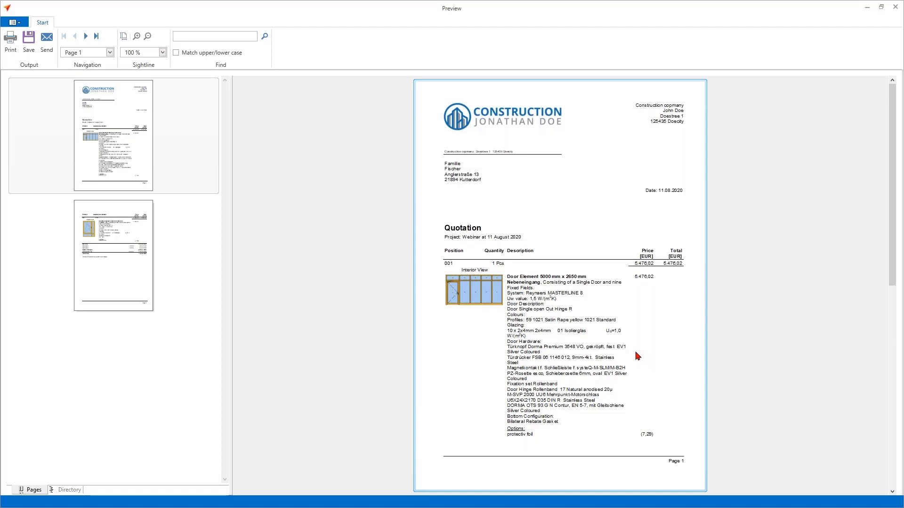
{"action": "key", "text": "Escape"}
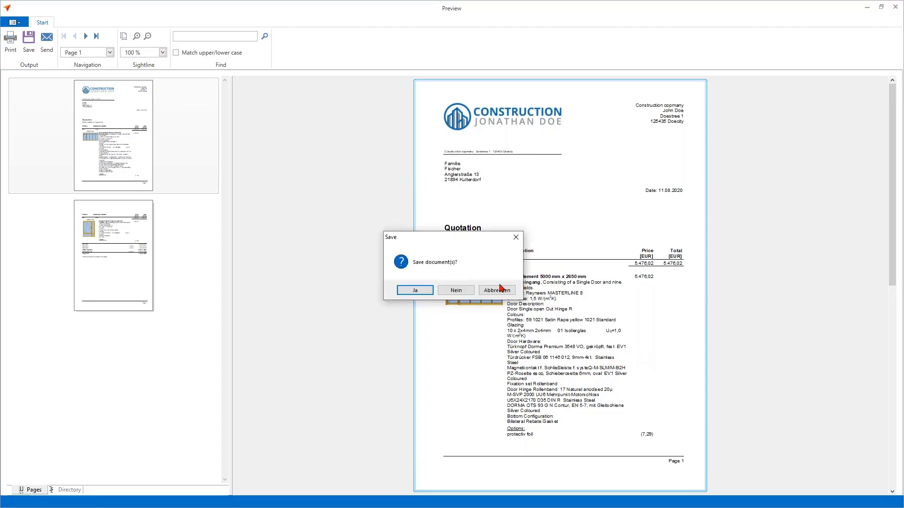
{"action": "left_click", "coordinate": [456, 290]}
Open the user database's system articles for the supplier ESCO and find article 25-896560.
{"action": "left_click", "coordinate": [177, 17]}
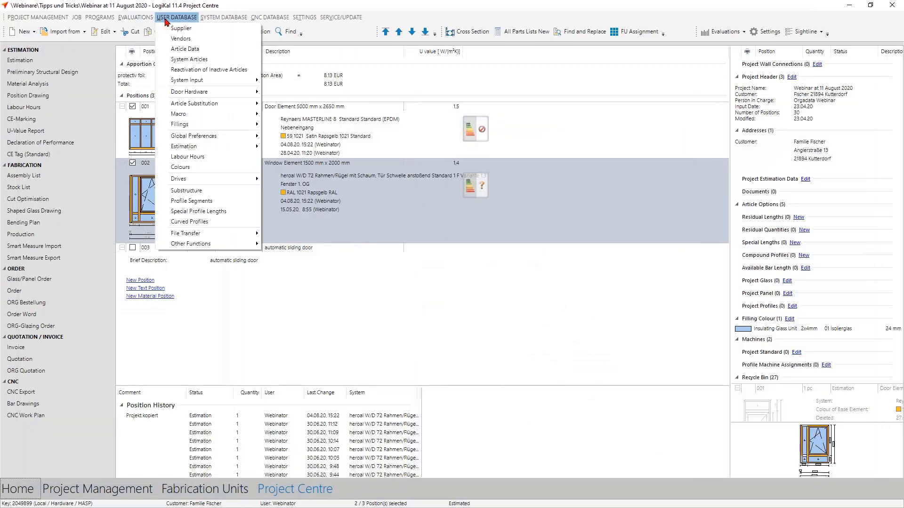
{"action": "left_click", "coordinate": [212, 60]}
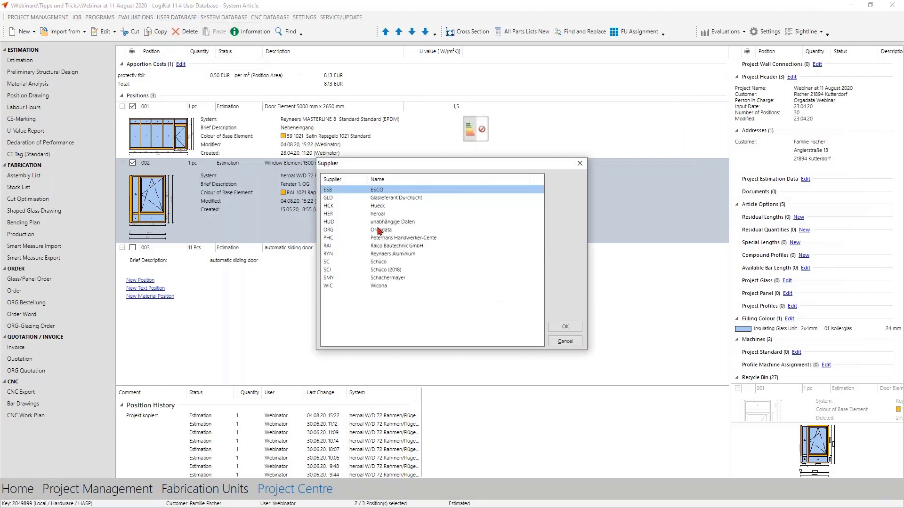
{"action": "double_click", "coordinate": [385, 191]}
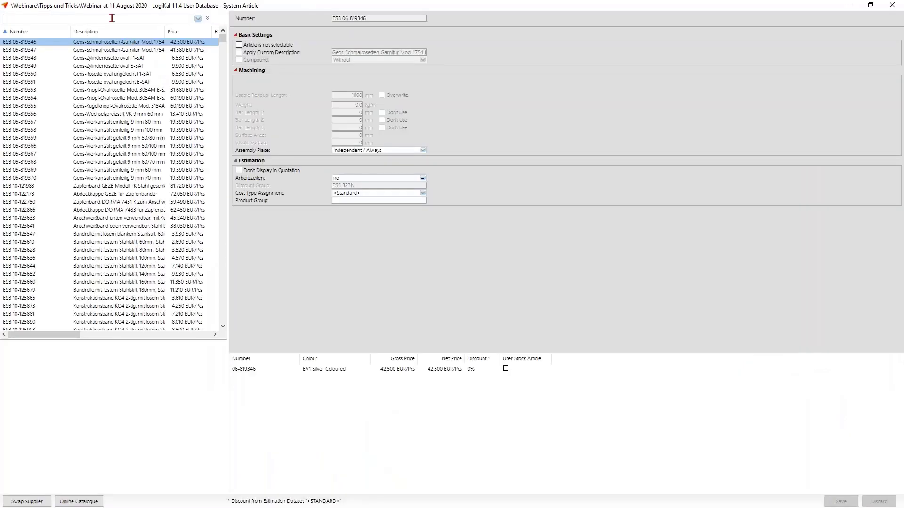
{"action": "left_click", "coordinate": [112, 17]}
{"action": "type", "text": "25-8"}
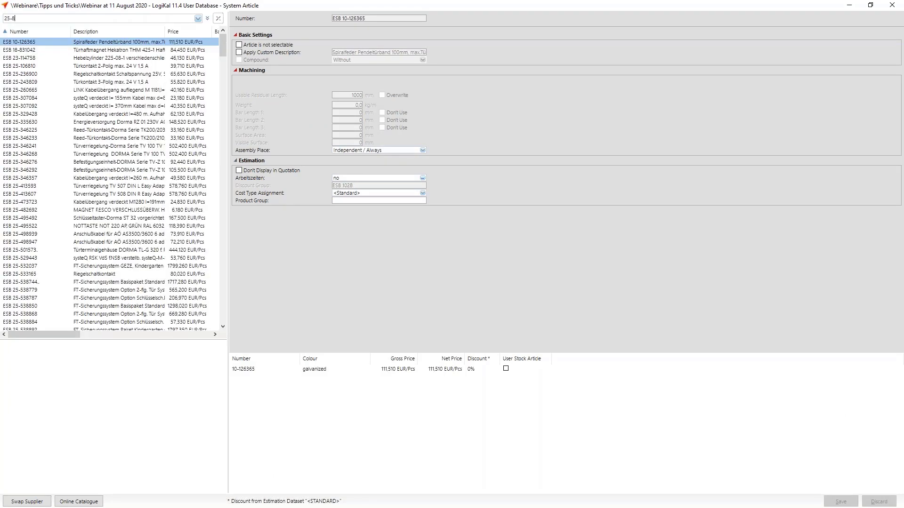
{"action": "type", "text": "96560"}
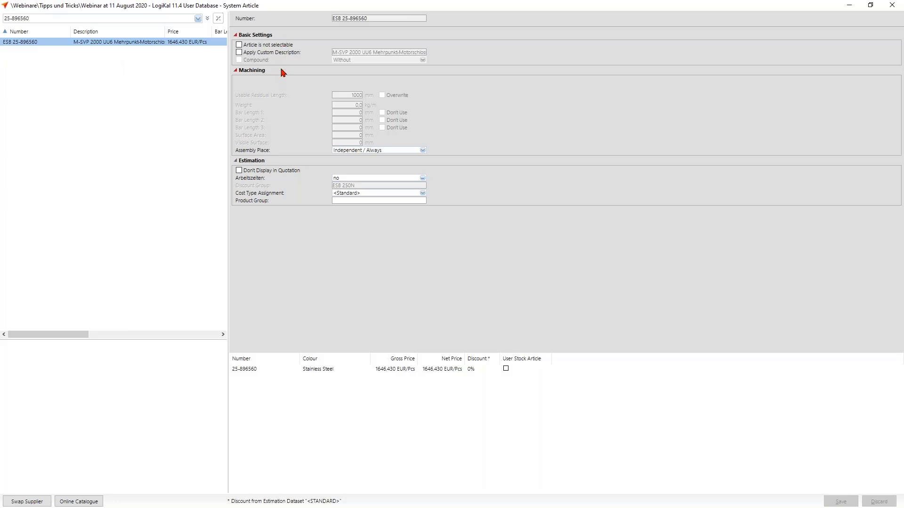
Apply the custom description "special door lock" to article 25-896560, save it, and close the system articles.
{"action": "left_click", "coordinate": [283, 53]}
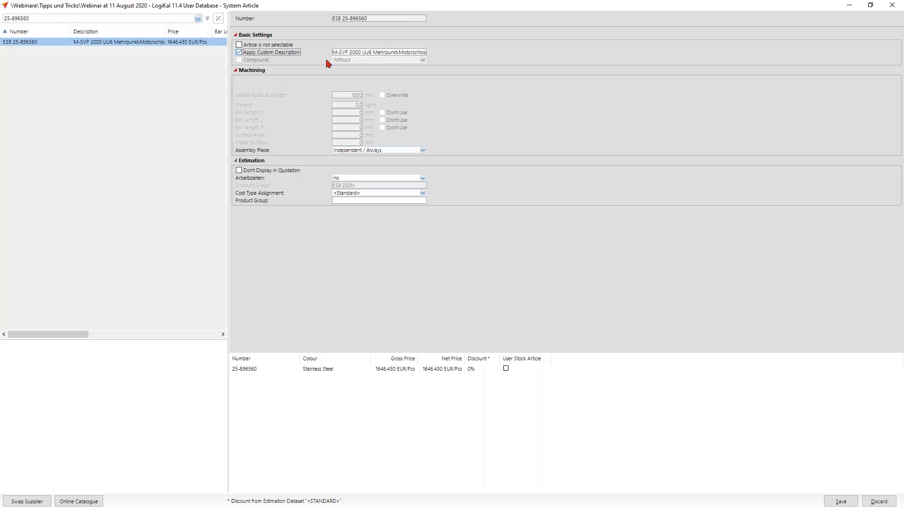
{"action": "left_click_drag", "start_coordinate": [341, 53], "coordinate": [505, 68]}
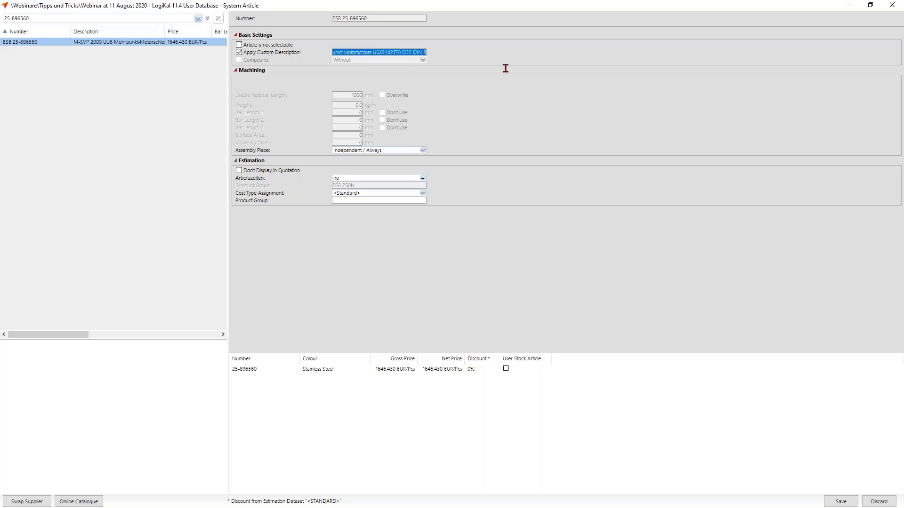
{"action": "key", "text": "BackSpace"}
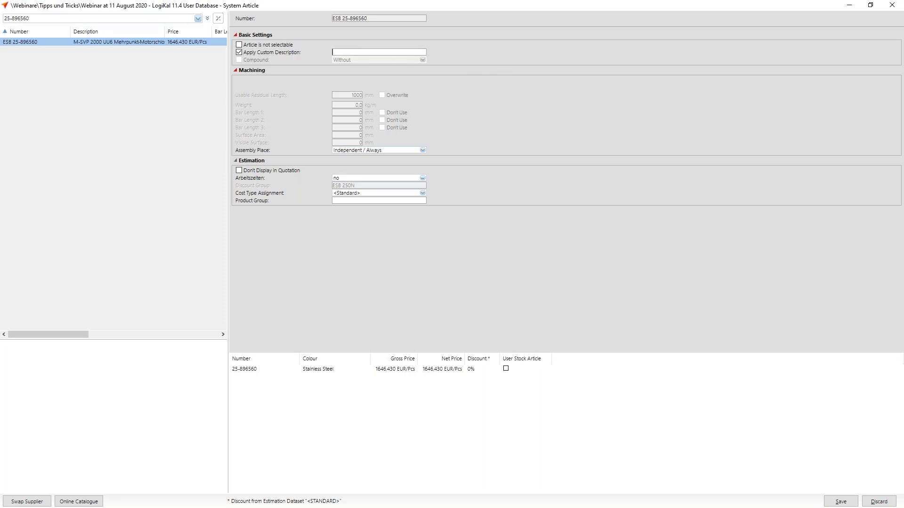
{"action": "type", "text": "special door lock"}
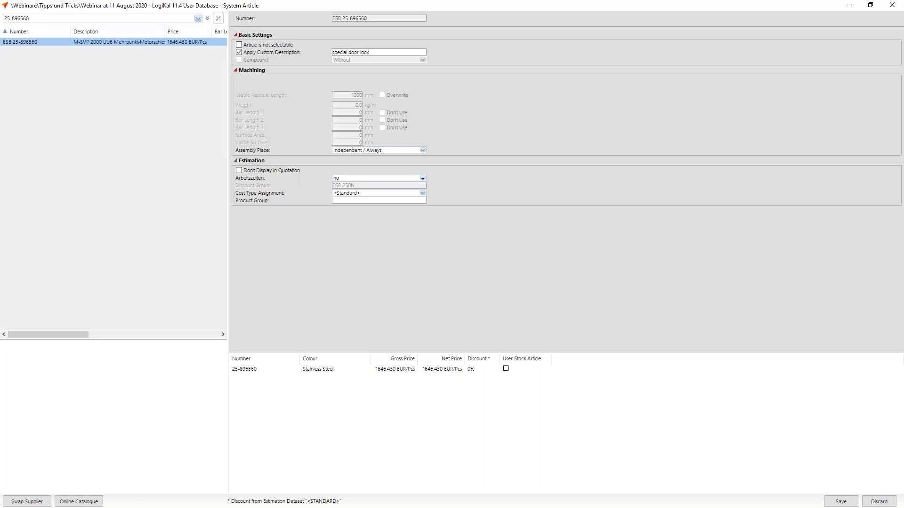
{"action": "left_click", "coordinate": [841, 502]}
{"action": "left_click", "coordinate": [890, 7]}
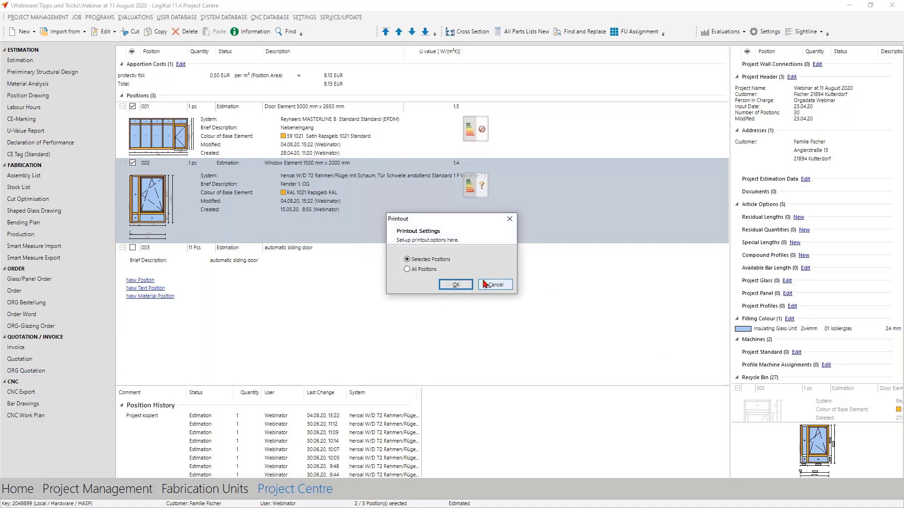
Preview the ORG quotation for the selected positions with the customised lock description, accepting the quotation prices, and close it without saving.
{"action": "left_click", "coordinate": [459, 285]}
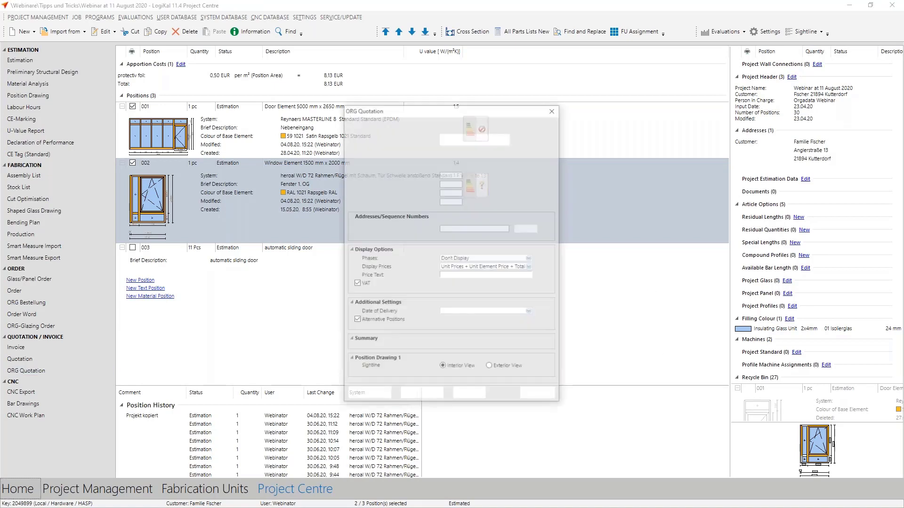
{"action": "key", "text": "Return"}
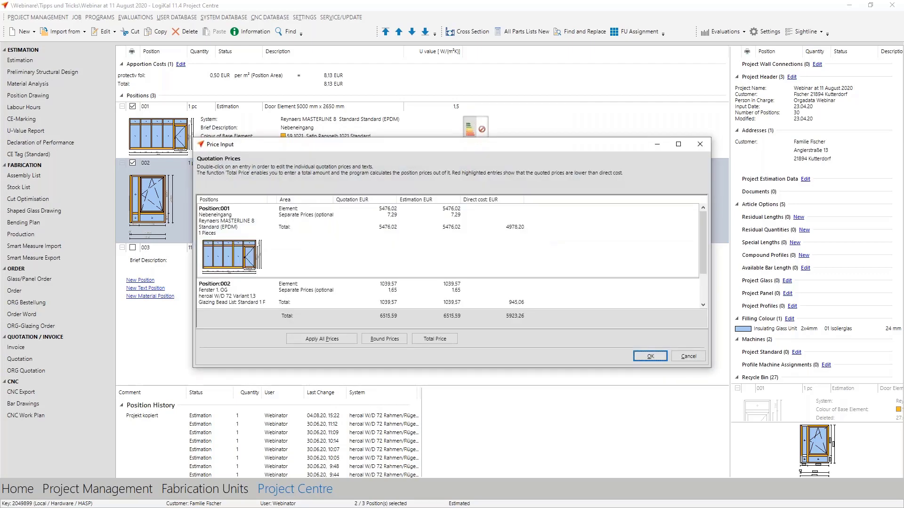
{"action": "key", "text": "Return"}
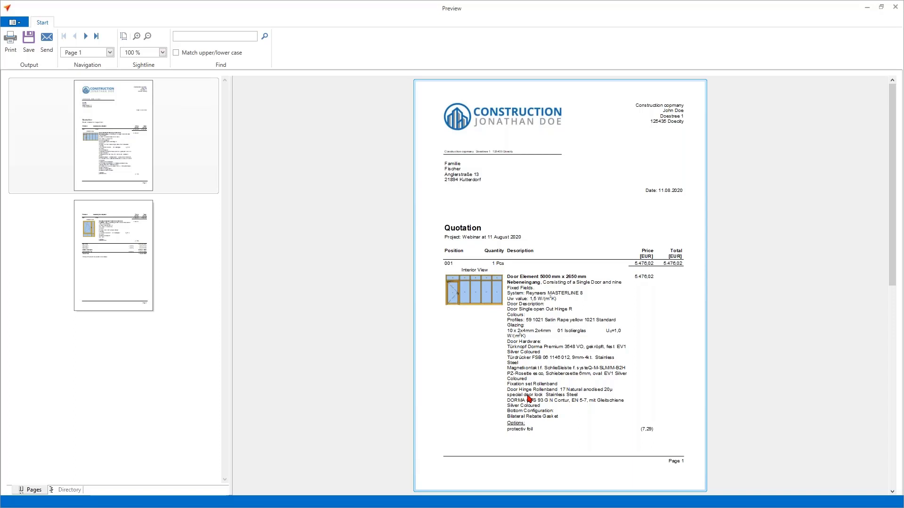
{"action": "left_click", "coordinate": [896, 6]}
{"action": "left_click", "coordinate": [468, 295]}
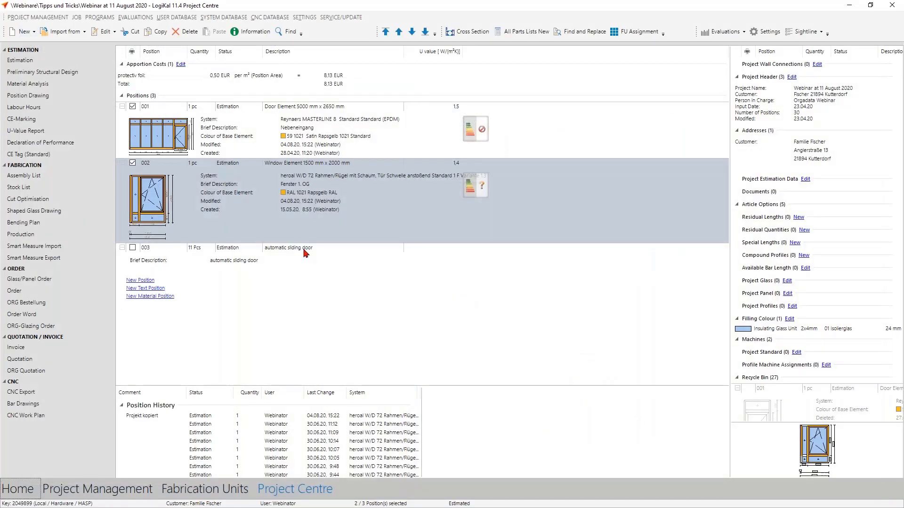
Open the report settings, filter the report list by "org", and select the ORG Quotation report.
{"action": "left_click", "coordinate": [304, 17]}
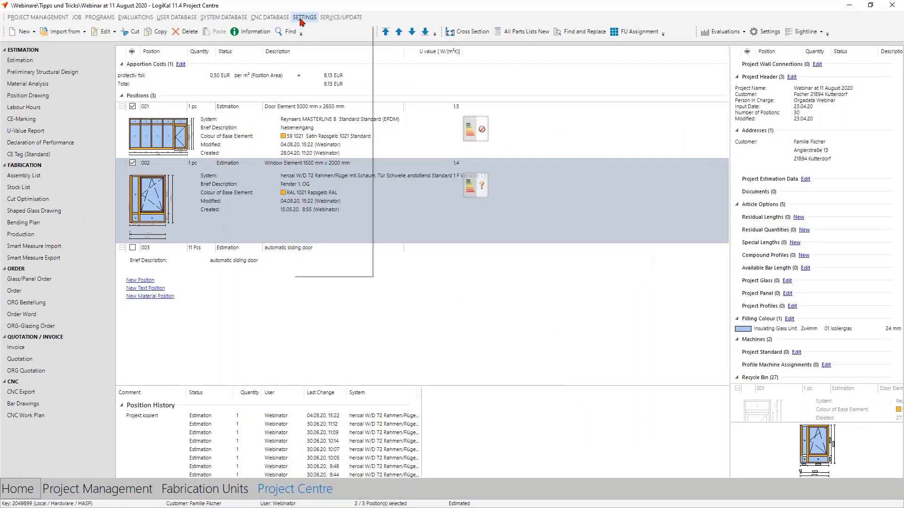
{"action": "left_click", "coordinate": [331, 72]}
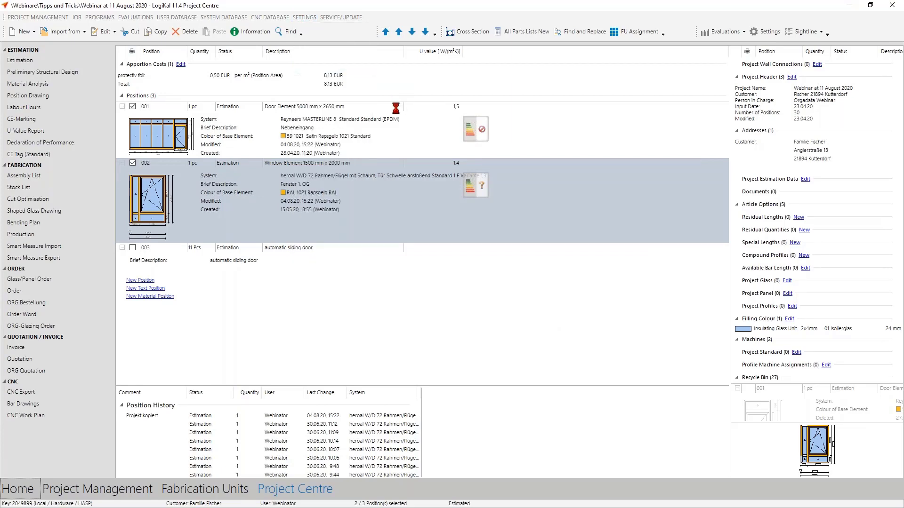
{"action": "left_click", "coordinate": [295, 121]}
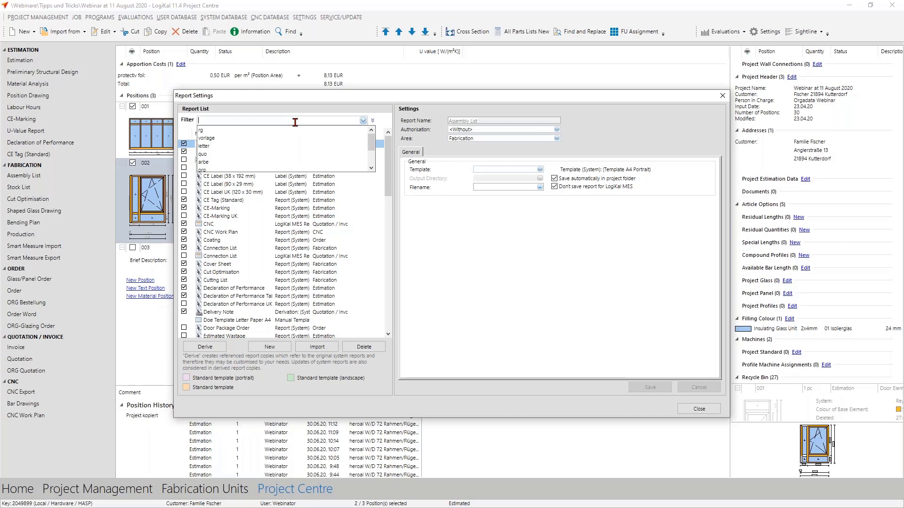
{"action": "type", "text": "org"}
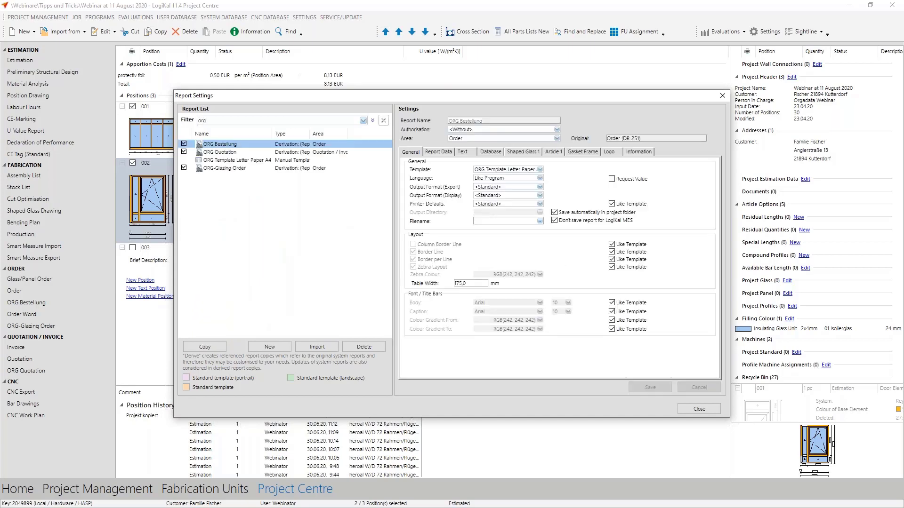
{"action": "left_click", "coordinate": [257, 152]}
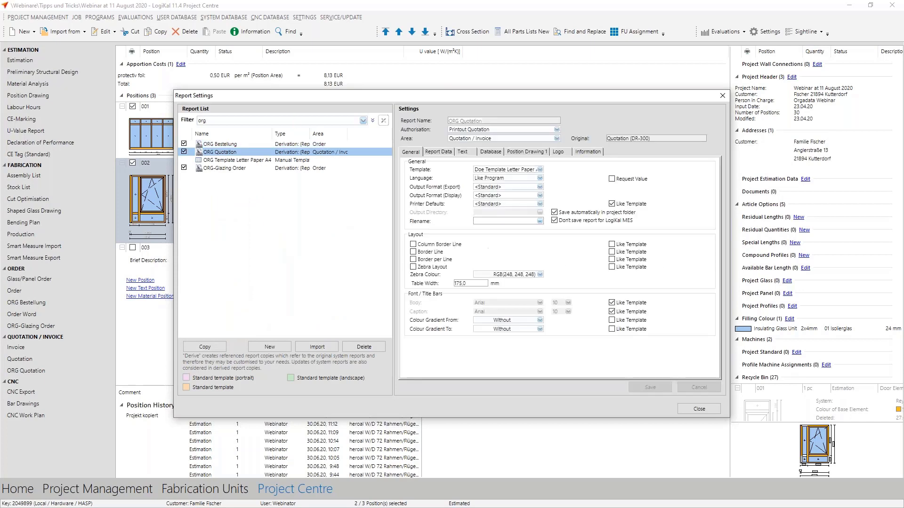
Copy the ORG Quotation report under the name "ORG order confirmation".
{"action": "left_click", "coordinate": [226, 349]}
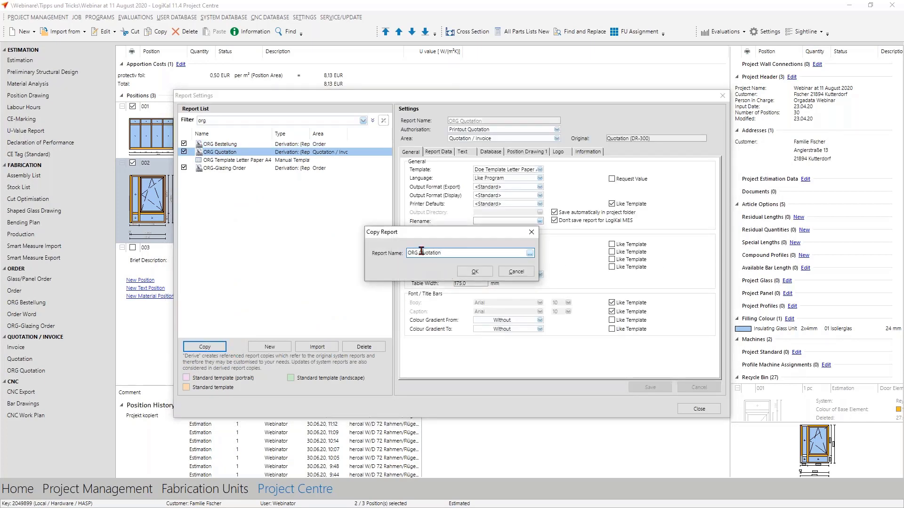
{"action": "double_click", "coordinate": [421, 252]}
{"action": "type", "text": "Q"}
{"action": "left_click_drag", "start_coordinate": [475, 253], "coordinate": [407, 253]}
{"action": "left_click", "coordinate": [462, 253]}
{"action": "key", "text": "BackSpace"}
{"action": "key", "text": "BackSpace"}
{"action": "type", "text": "order conifm"}
{"action": "key", "text": "BackSpace"}
{"action": "type", "text": "firmation"}
{"action": "left_click", "coordinate": [458, 273]}
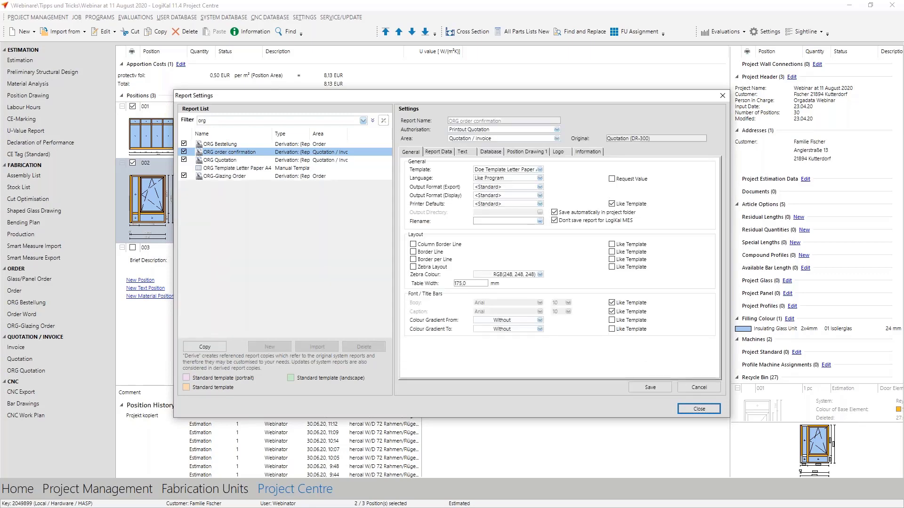
Set the Report Title in the copied report's data to "Order Confirmation" using different properties, save the report, and close the report settings.
{"action": "left_click", "coordinate": [450, 150]}
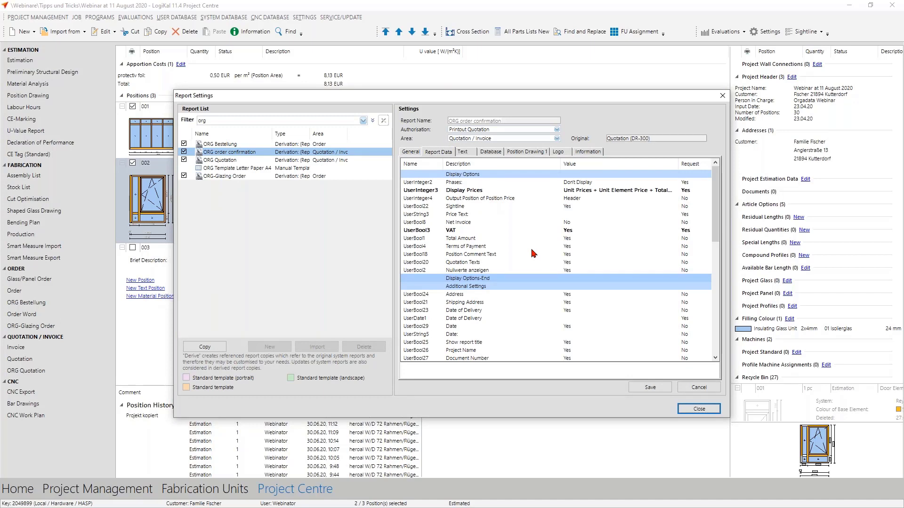
{"action": "scroll", "coordinate": [533, 253], "scroll_direction": "down", "scroll_amount": 2}
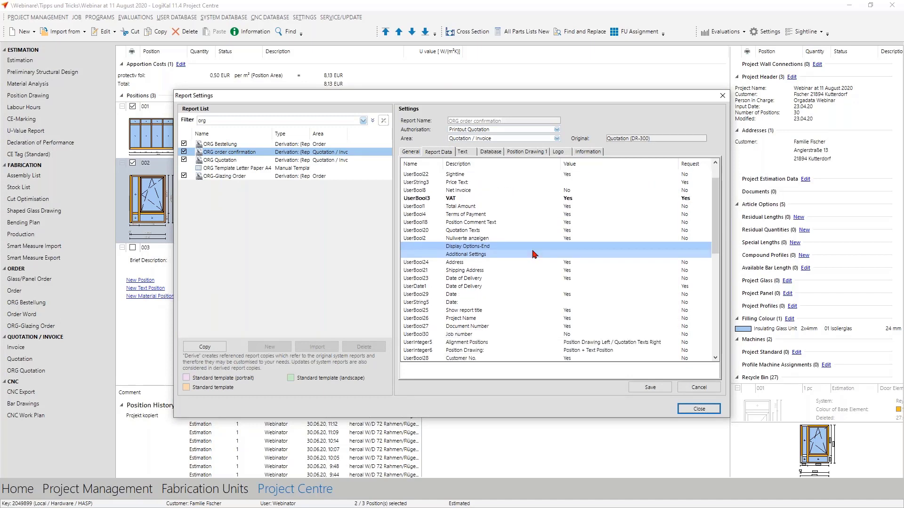
{"action": "scroll", "coordinate": [534, 254], "scroll_direction": "down", "scroll_amount": 5}
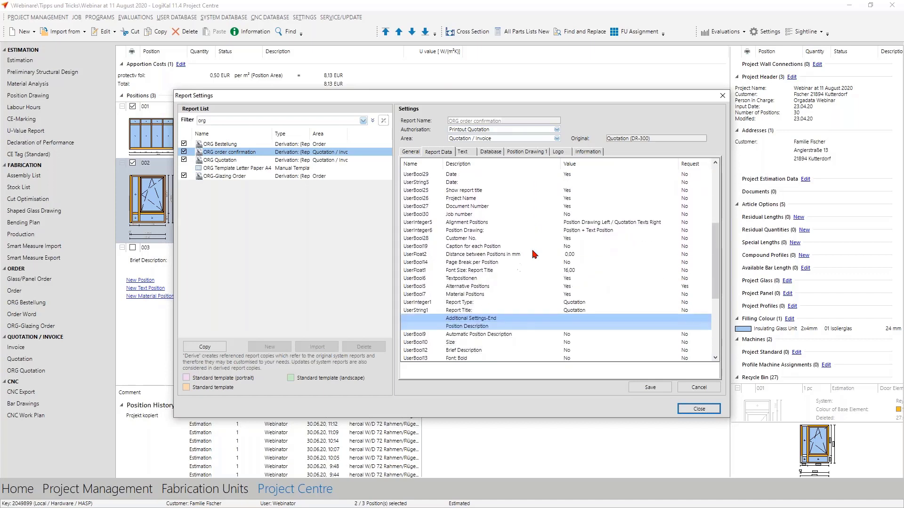
{"action": "scroll", "coordinate": [535, 254], "scroll_direction": "down", "scroll_amount": 1}
{"action": "double_click", "coordinate": [473, 288]}
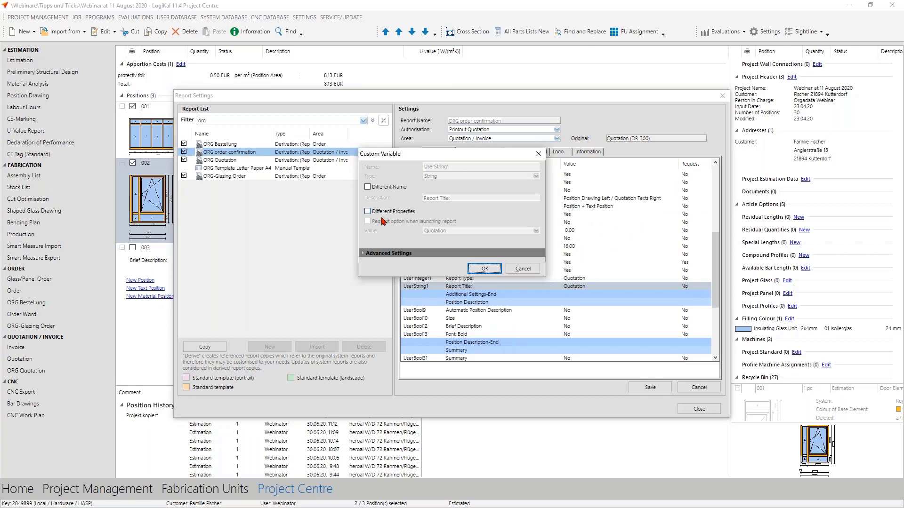
{"action": "left_click", "coordinate": [367, 211]}
{"action": "left_click", "coordinate": [442, 231]}
{"action": "left_click", "coordinate": [457, 248]}
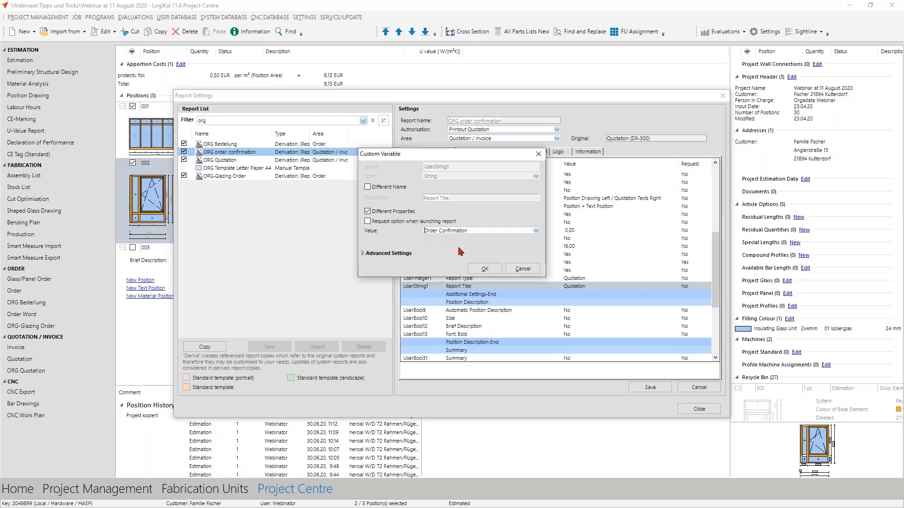
{"action": "left_click", "coordinate": [484, 269]}
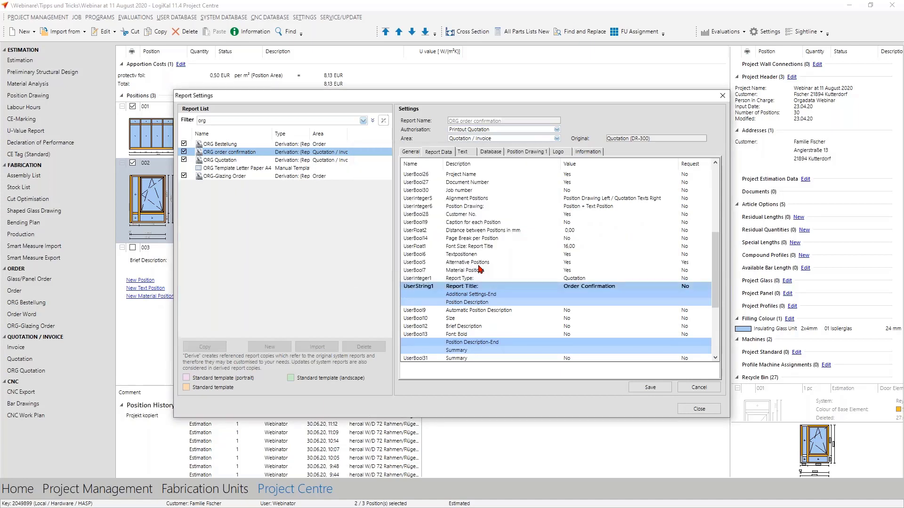
{"action": "left_click", "coordinate": [650, 388]}
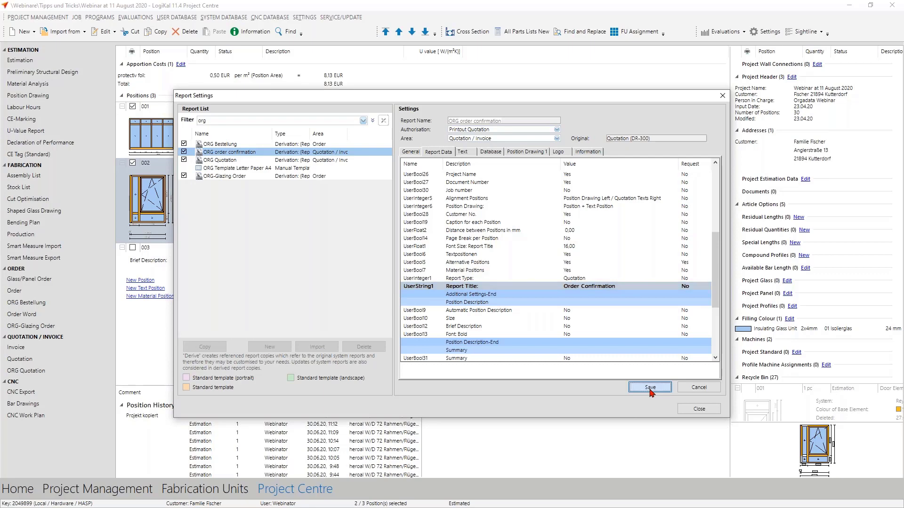
{"action": "left_click", "coordinate": [699, 409]}
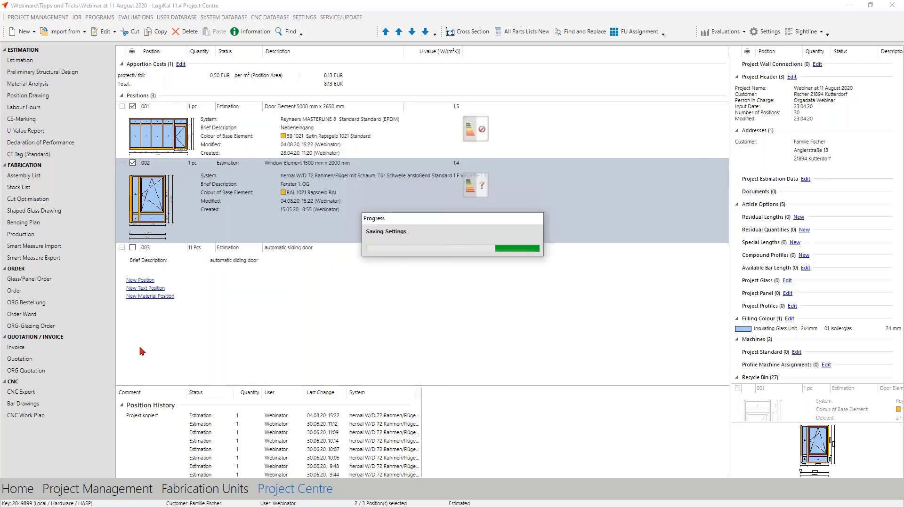